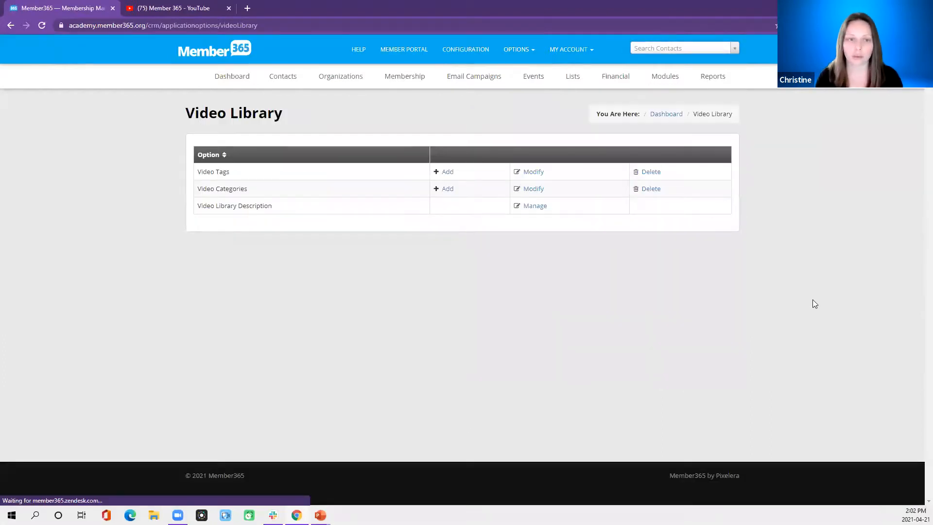
- Examine the add, modify and delete pages for video tags, returning to the Video Library settings after each
{"action": "left_click_drag", "start_coordinate": [200, 173], "coordinate": [250, 177]}
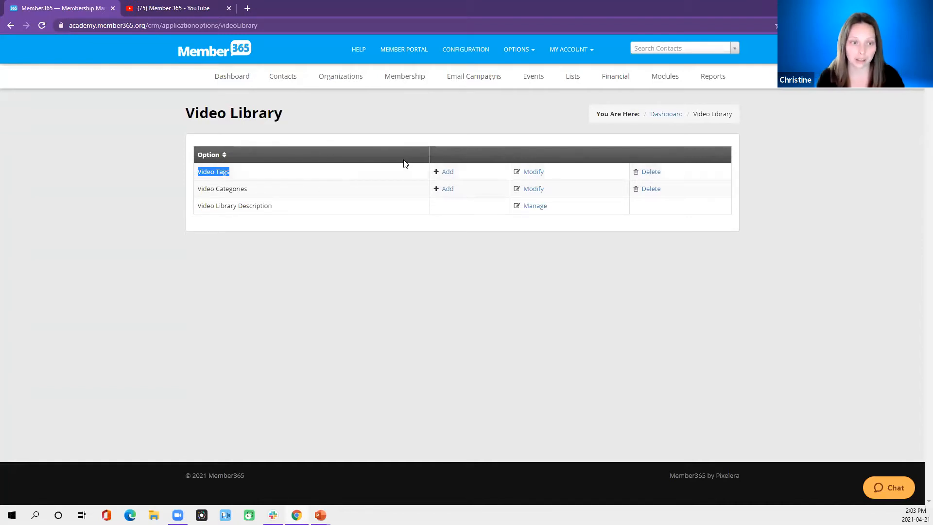
{"action": "left_click", "coordinate": [446, 174]}
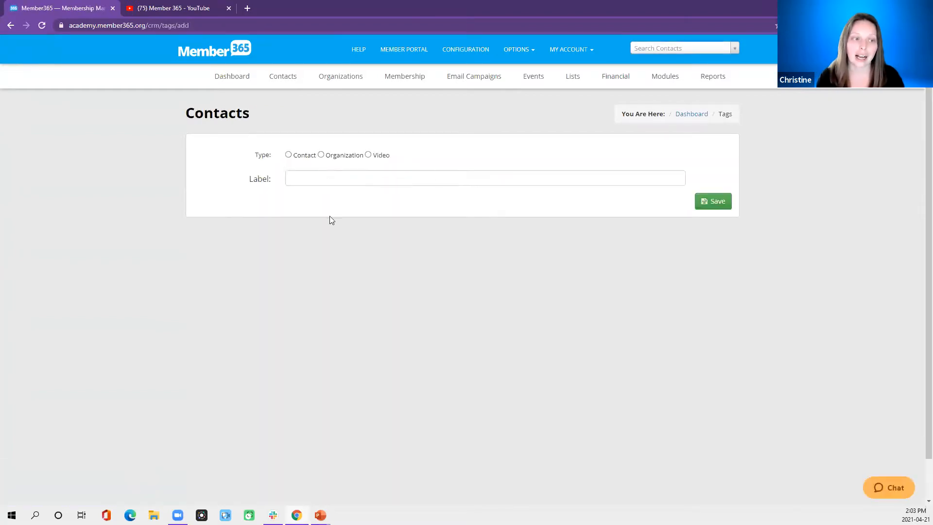
{"action": "left_click", "coordinate": [11, 25]}
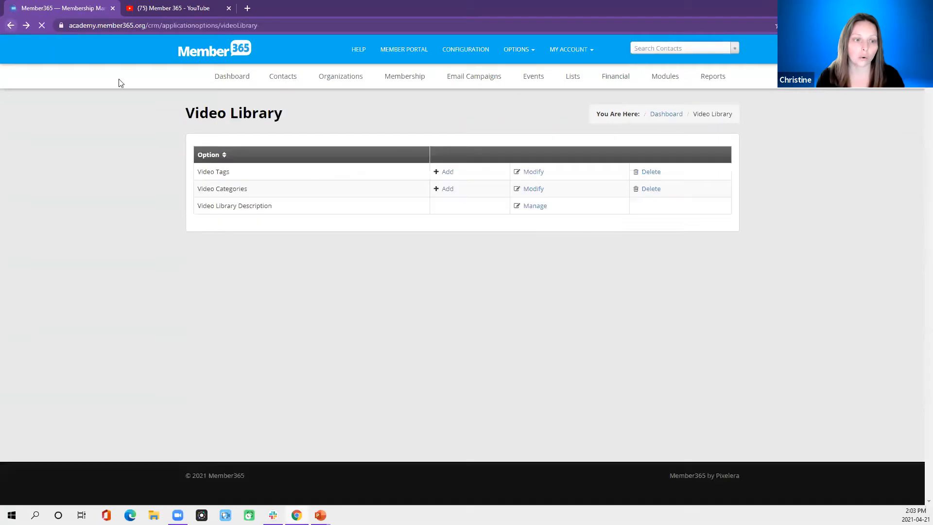
{"action": "left_click", "coordinate": [530, 173]}
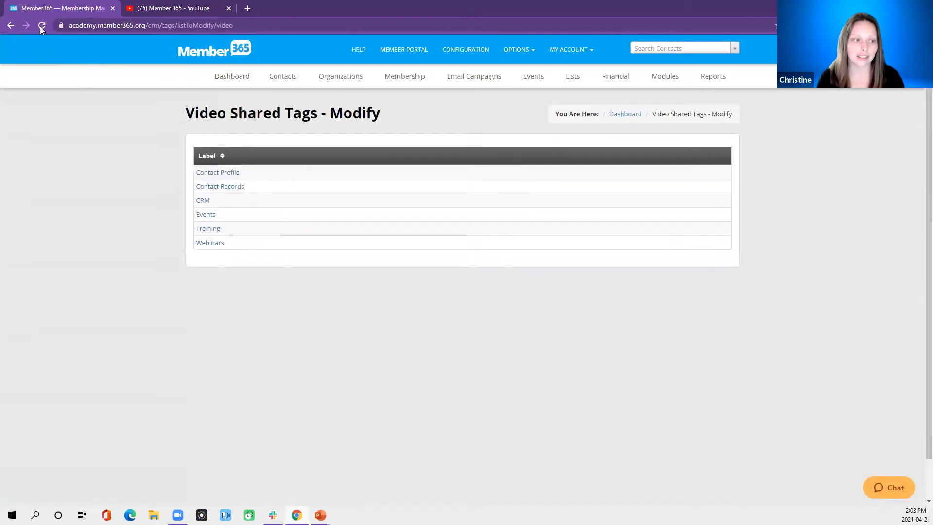
{"action": "left_click", "coordinate": [10, 25]}
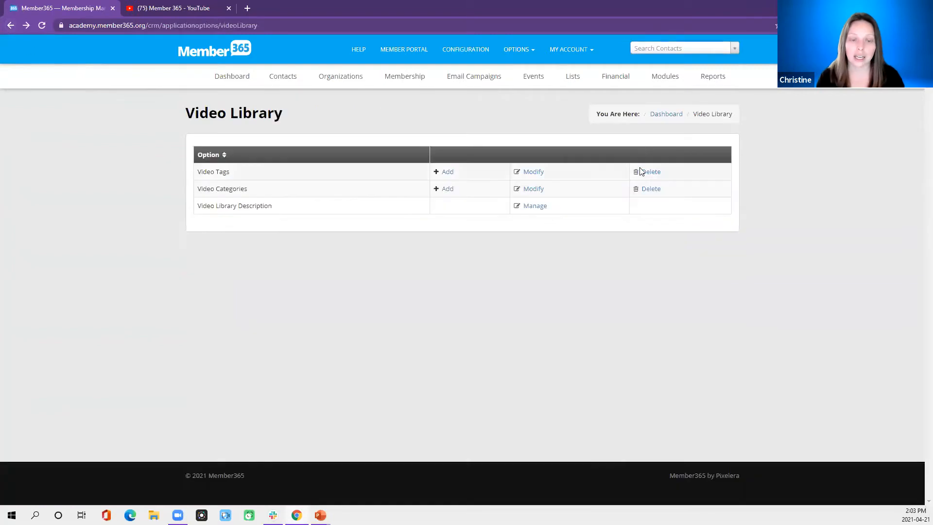
{"action": "left_click", "coordinate": [649, 172]}
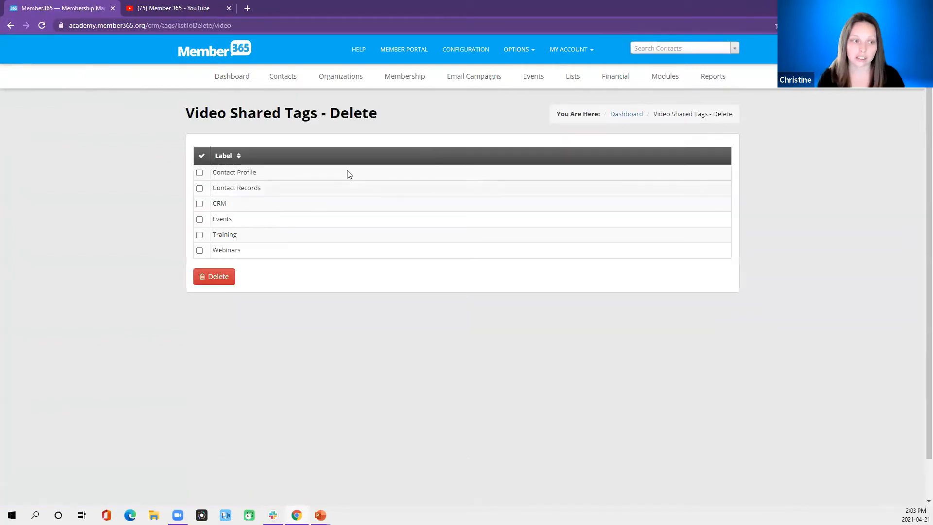
{"action": "left_click", "coordinate": [199, 204]}
{"action": "left_click", "coordinate": [199, 203]}
{"action": "left_click", "coordinate": [11, 25]}
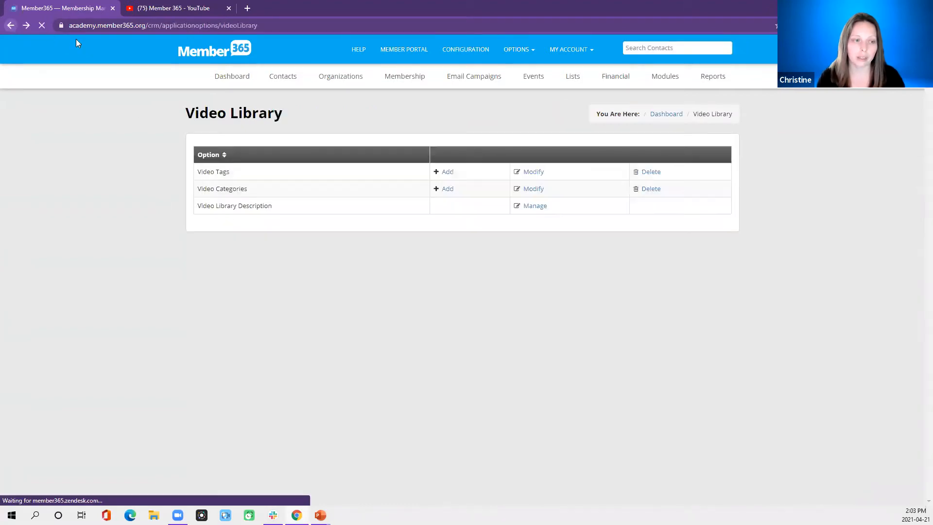
- Add a video category named Email Campaigns
{"action": "triple_click", "coordinate": [229, 188]}
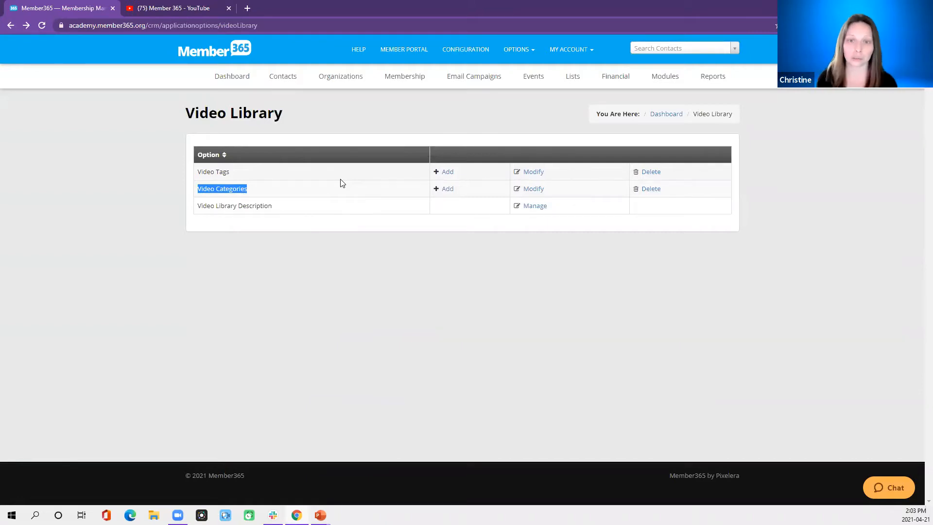
{"action": "left_click", "coordinate": [448, 190]}
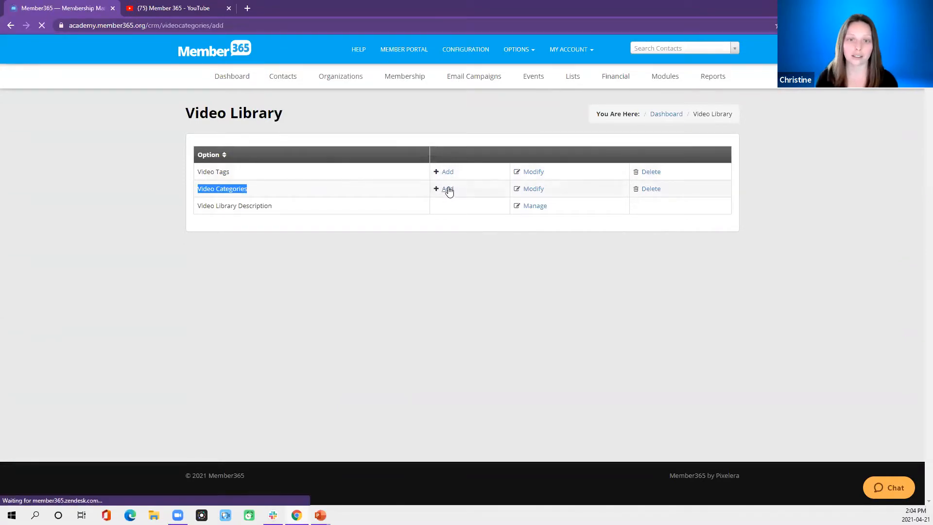
{"action": "left_click", "coordinate": [277, 152]}
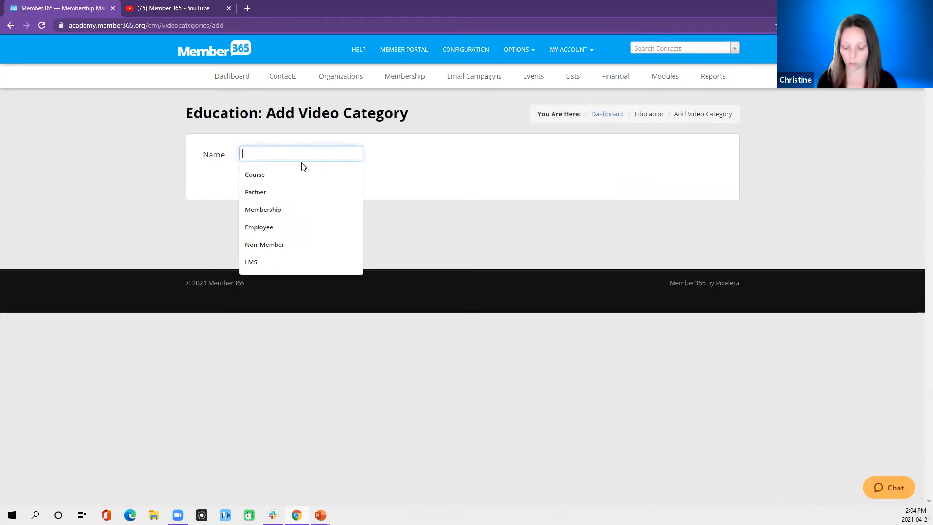
{"action": "type", "text": "Email Campaigns"}
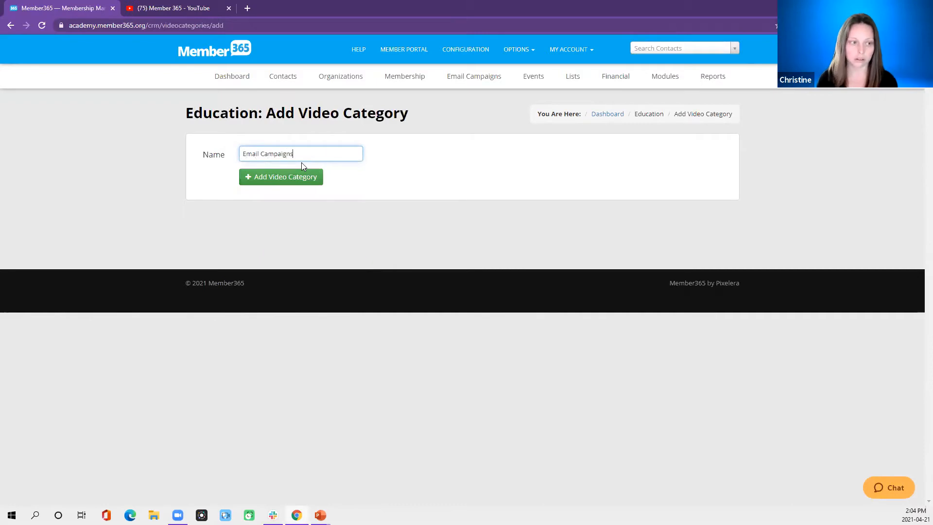
{"action": "left_click", "coordinate": [275, 178]}
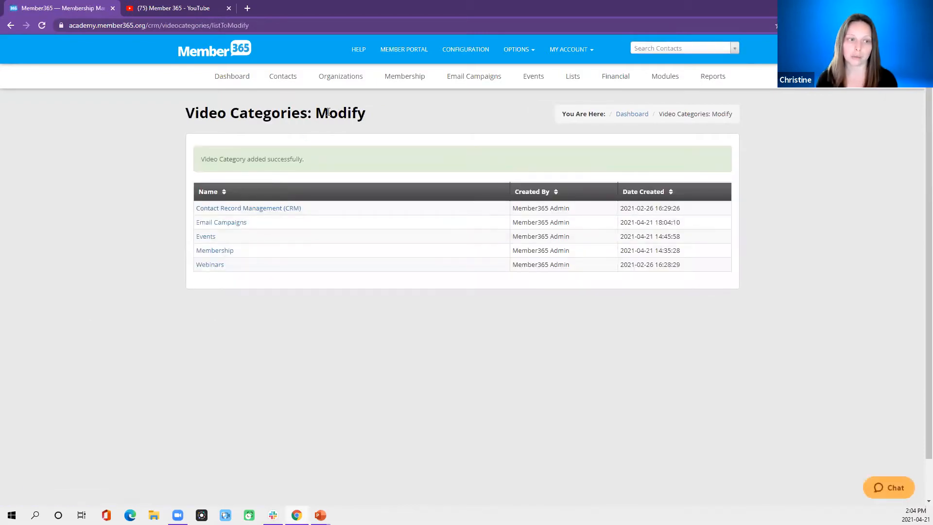
- Examine the modify and delete lists for video categories from the Video Library settings
{"action": "left_click_drag", "start_coordinate": [316, 113], "coordinate": [374, 111]}
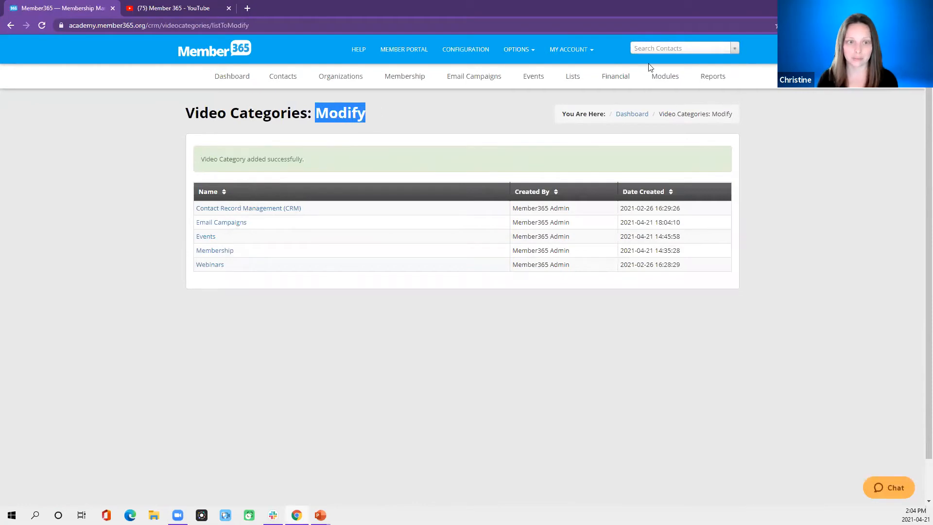
{"action": "left_click", "coordinate": [663, 79]}
{"action": "mouse_move", "coordinate": [672, 267]}
{"action": "mouse_move", "coordinate": [674, 290]}
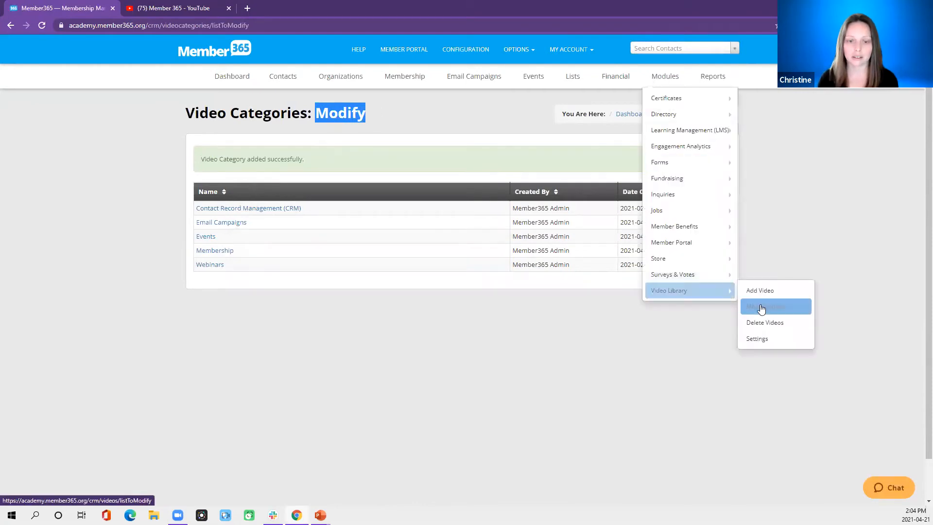
{"action": "left_click", "coordinate": [763, 343]}
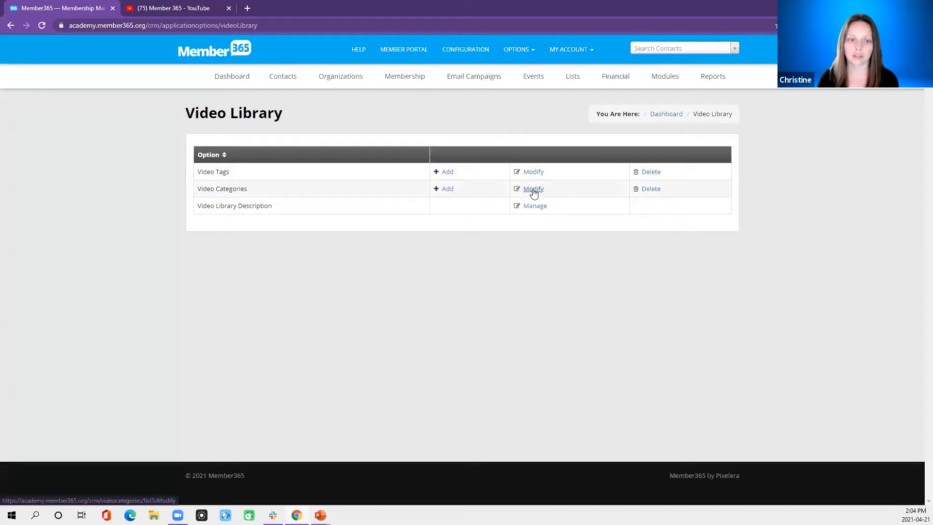
{"action": "left_click", "coordinate": [534, 190]}
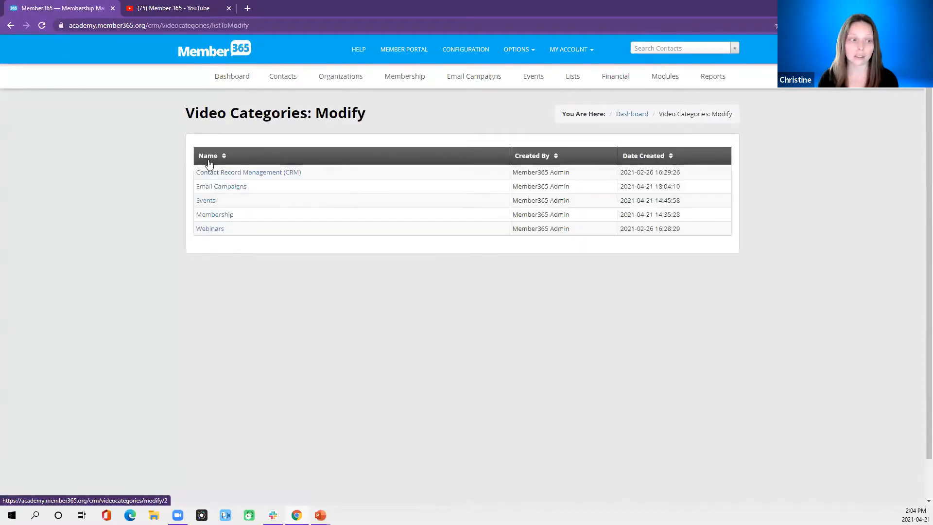
{"action": "left_click", "coordinate": [12, 25]}
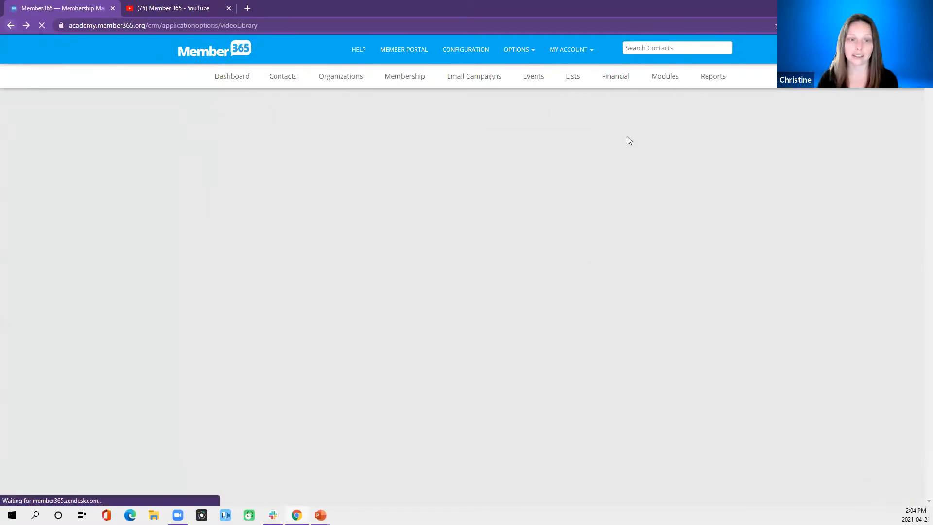
{"action": "left_click", "coordinate": [650, 189]}
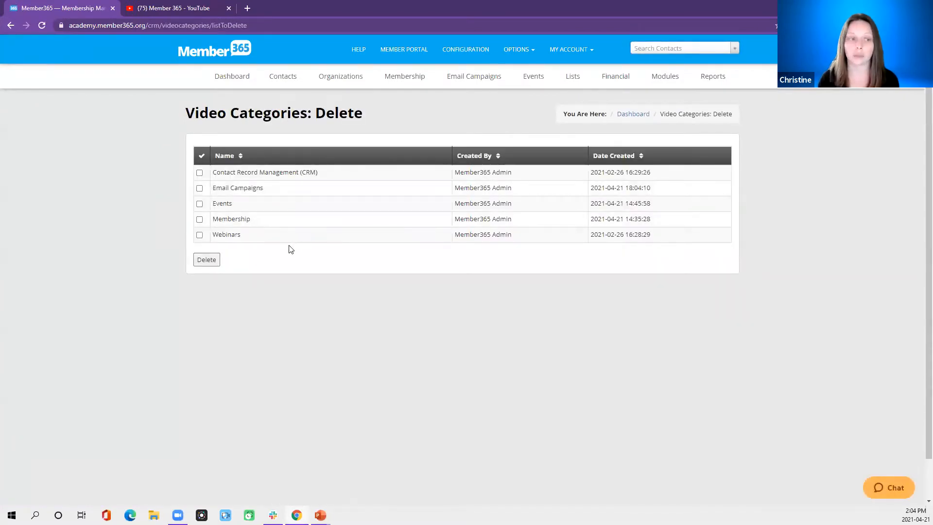
{"action": "left_click", "coordinate": [10, 27]}
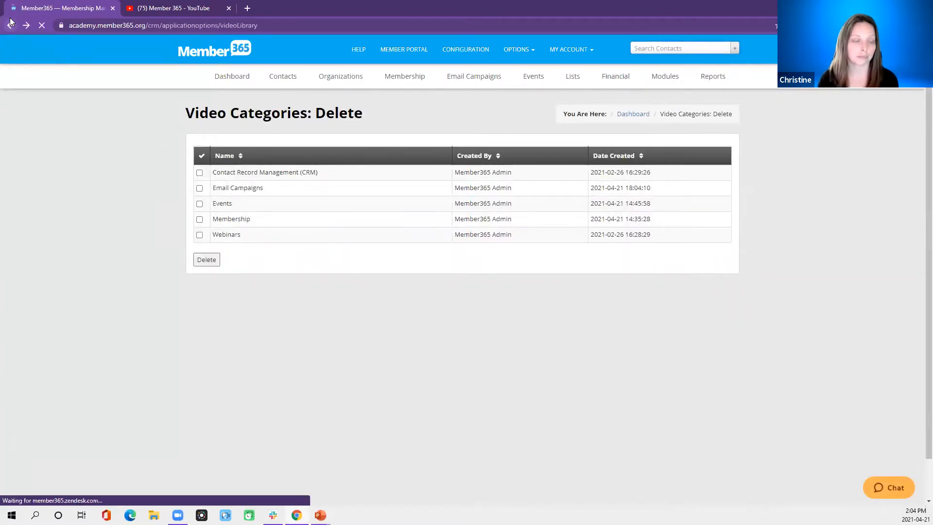
- Open the form for adding a new video to the Video Library
{"action": "left_click_drag", "start_coordinate": [198, 206], "coordinate": [310, 202]}
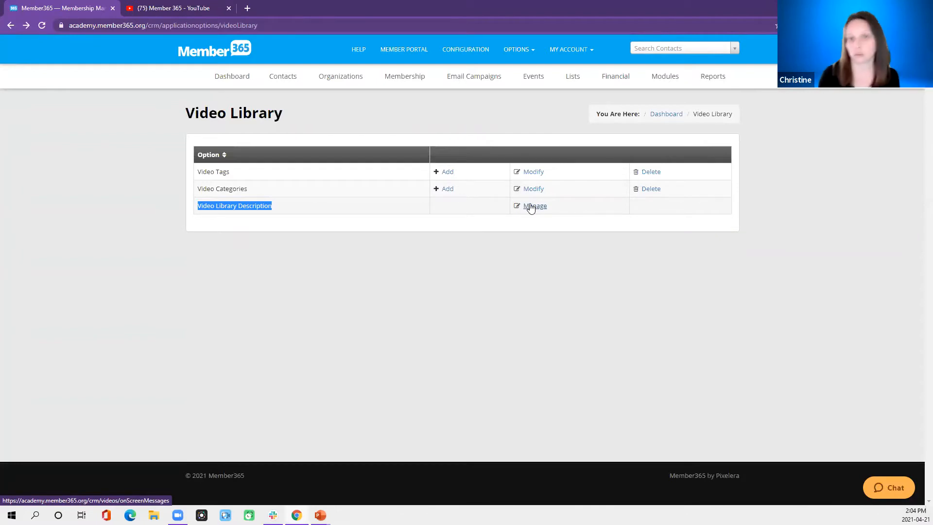
{"action": "left_click", "coordinate": [665, 77]}
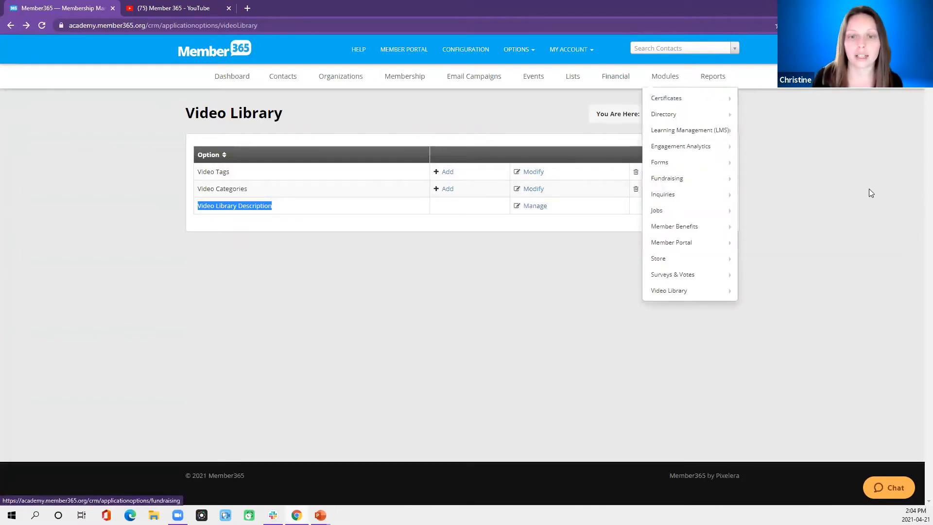
{"action": "left_click", "coordinate": [870, 190]}
{"action": "left_click", "coordinate": [664, 78]}
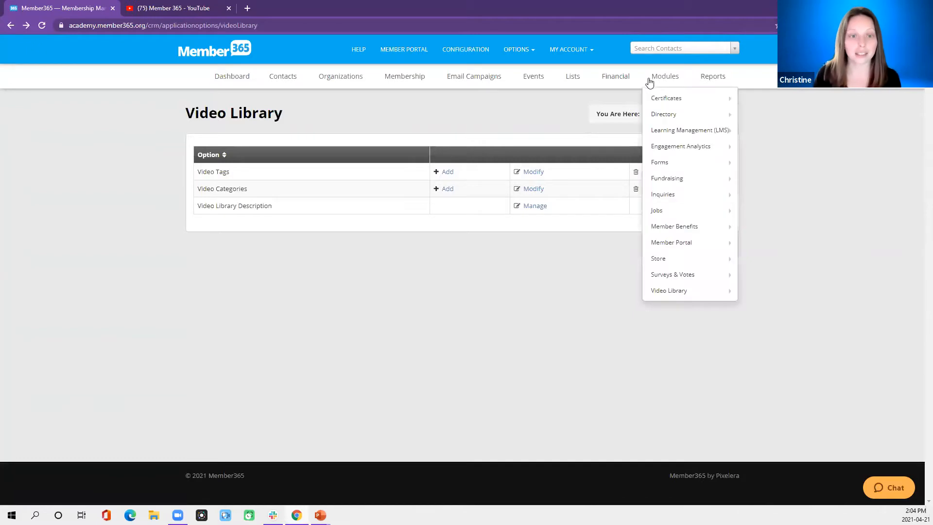
{"action": "mouse_move", "coordinate": [689, 111]}
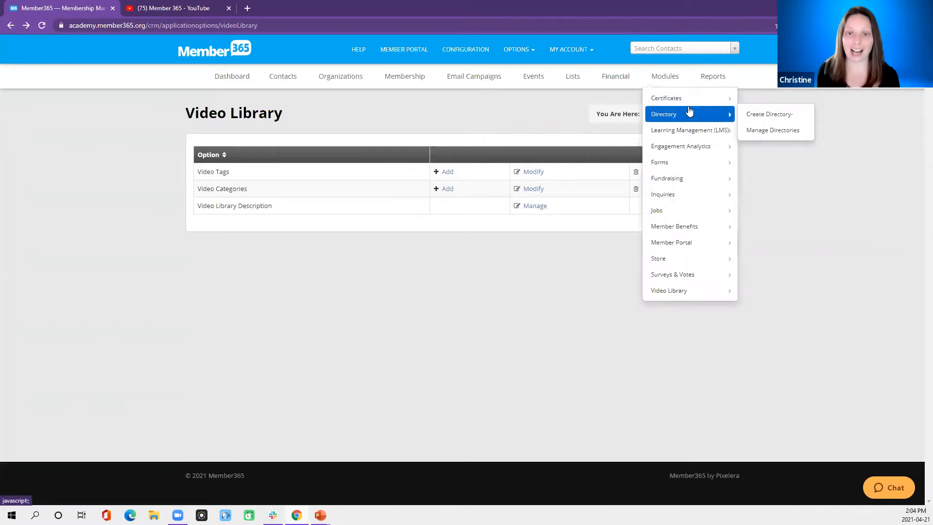
{"action": "mouse_move", "coordinate": [658, 292]}
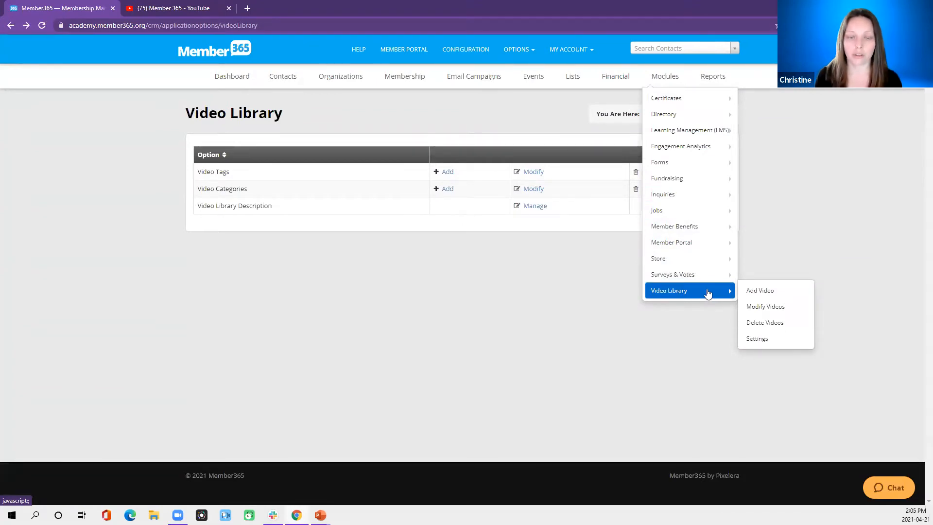
{"action": "left_click", "coordinate": [761, 291]}
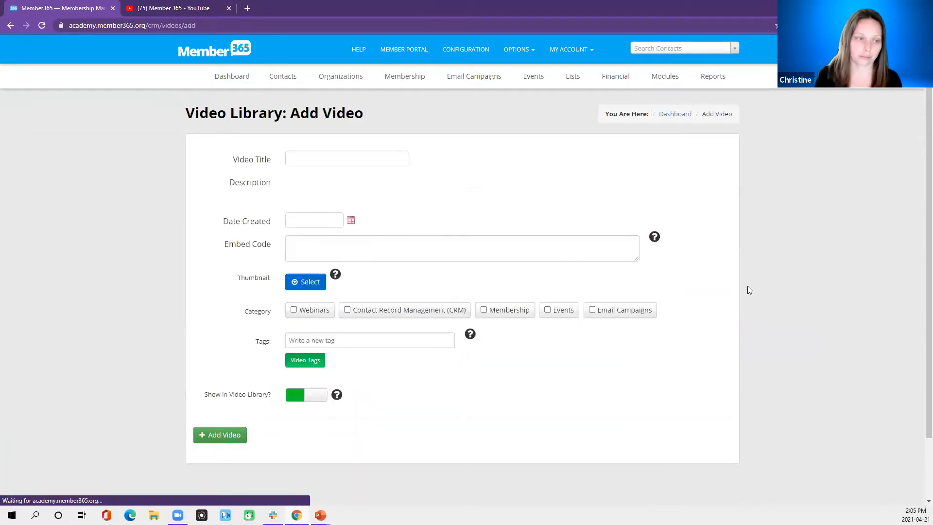
- Switch to YouTube, open the channel video "Membership 101, Part 1: Configuring your Membership" and pause it
{"action": "left_click", "coordinate": [167, 9]}
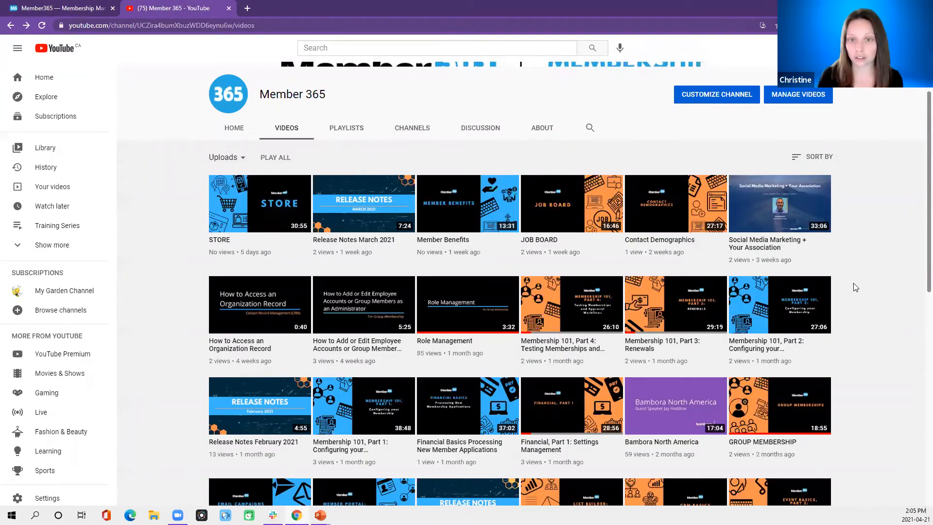
{"action": "scroll", "coordinate": [881, 286], "scroll_direction": "down", "scroll_amount": 2}
{"action": "scroll", "coordinate": [881, 285], "scroll_direction": "down", "scroll_amount": 1}
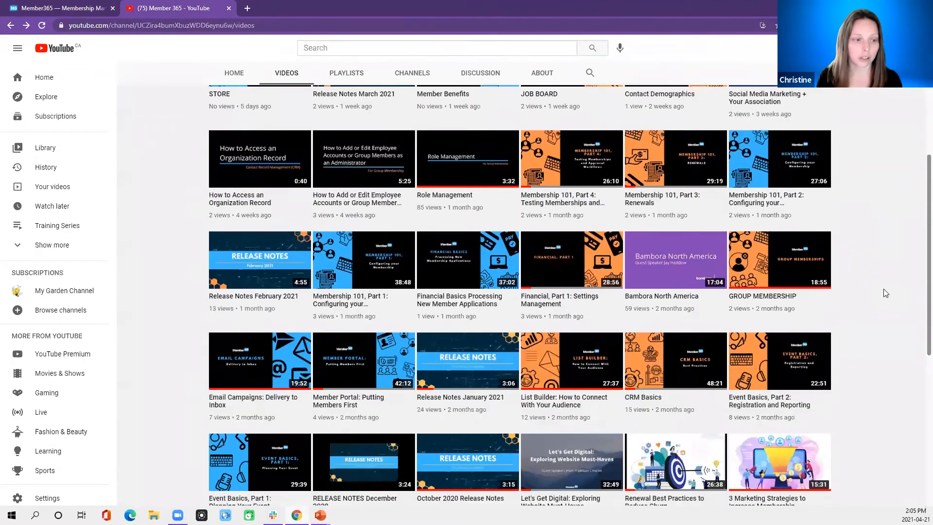
{"action": "left_click", "coordinate": [366, 264]}
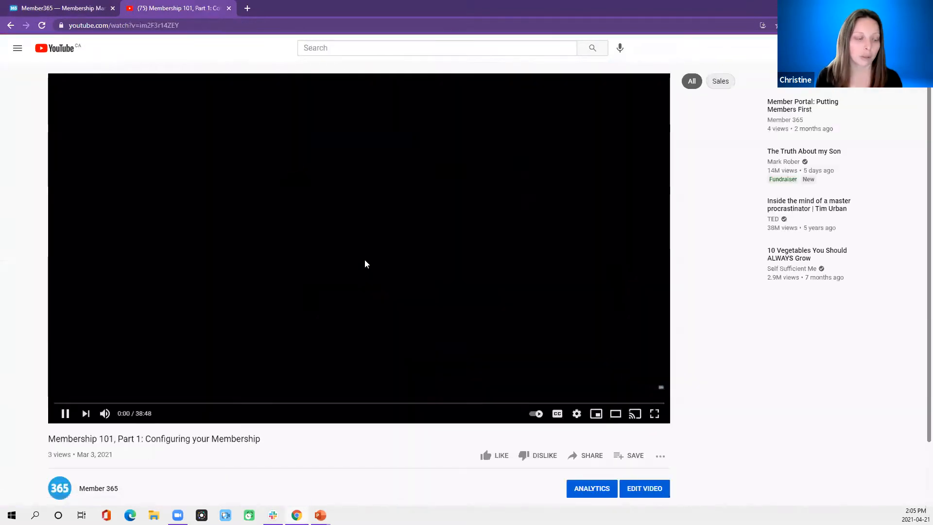
{"action": "left_click", "coordinate": [63, 414]}
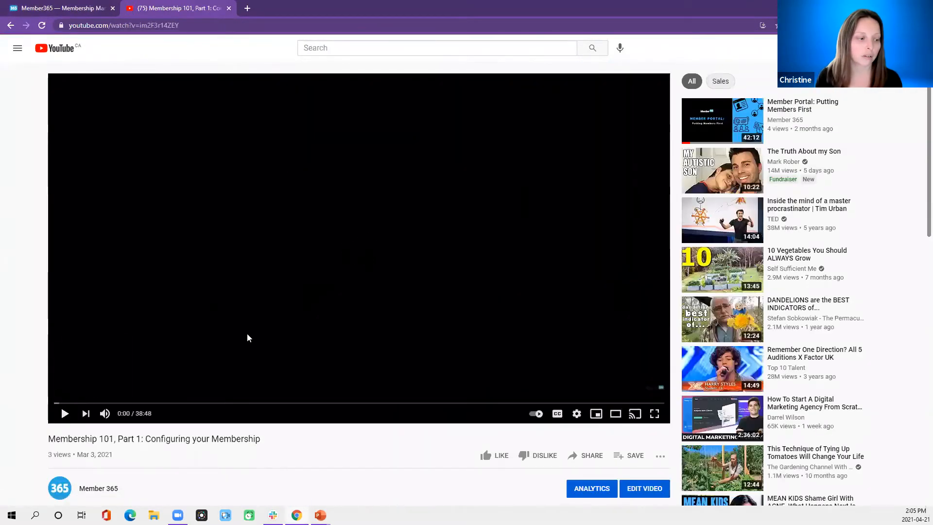
{"action": "scroll", "coordinate": [295, 362], "scroll_direction": "down", "scroll_amount": 3}
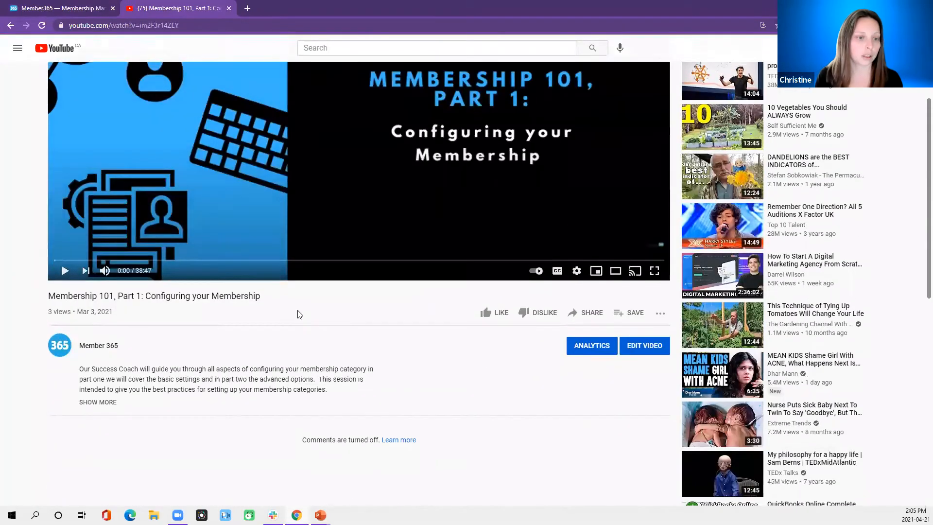
{"action": "scroll", "coordinate": [297, 312], "scroll_direction": "up", "scroll_amount": 1}
- Copy the YouTube title "Membership 101, Part 1: Configuring your Membership" into the new video's title in Member365
{"action": "left_click", "coordinate": [68, 14]}
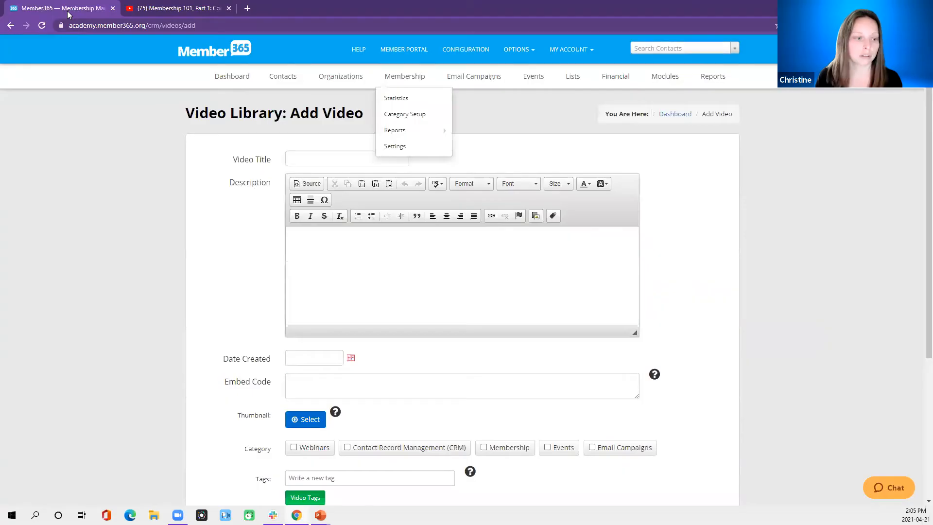
{"action": "left_click", "coordinate": [147, 8]}
{"action": "left_click_drag", "start_coordinate": [260, 389], "coordinate": [112, 407]}
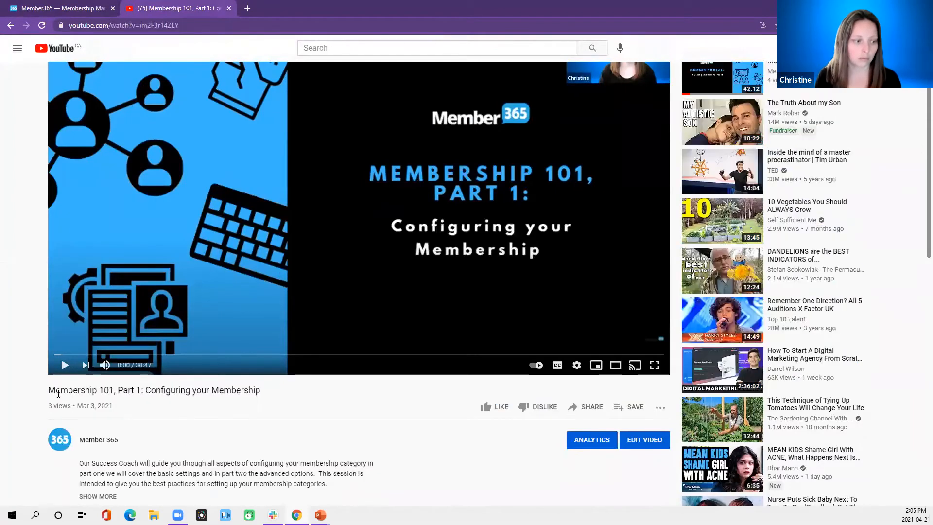
{"action": "left_click_drag", "start_coordinate": [49, 390], "coordinate": [266, 391]}
{"action": "key", "text": "ctrl+c"}
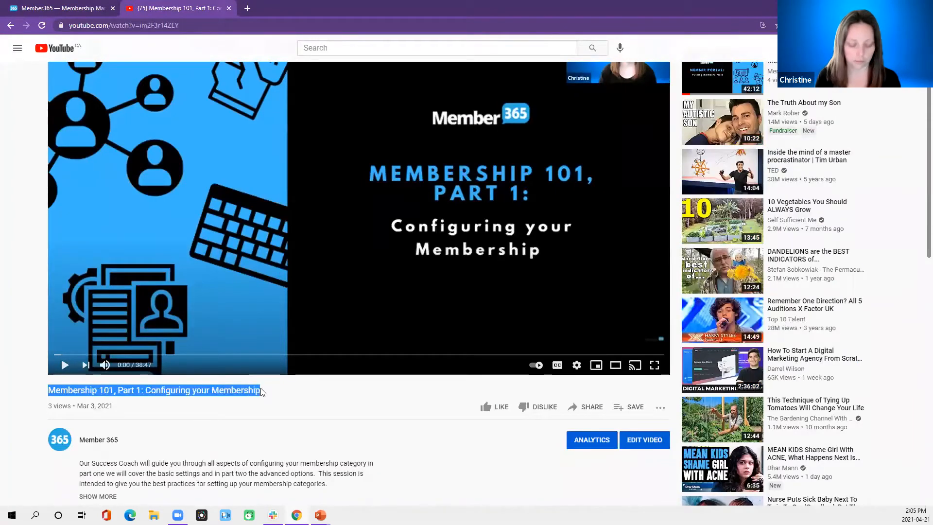
{"action": "left_click", "coordinate": [103, 12]}
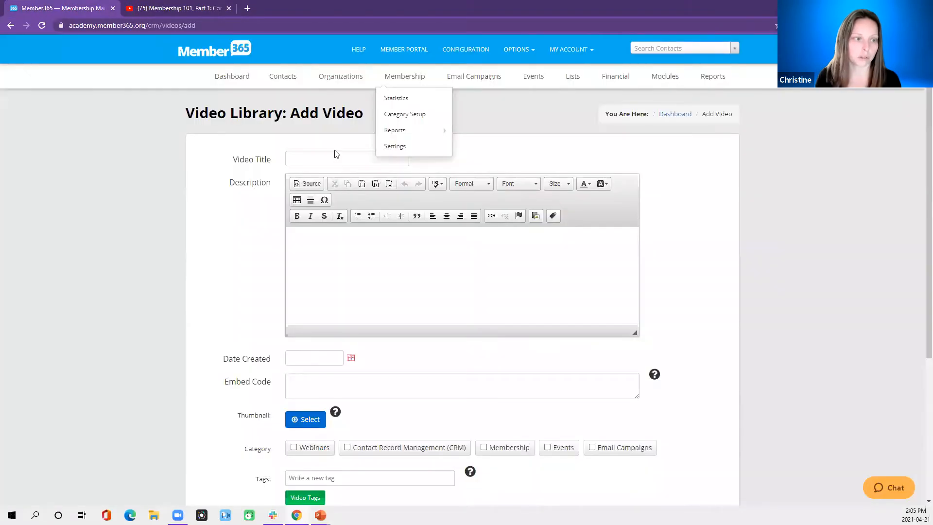
{"action": "left_click", "coordinate": [333, 158]}
{"action": "key", "text": "ctrl+v"}
- Copy the full YouTube video description and paste it into the new video's description in Member365
{"action": "left_click", "coordinate": [163, 7]}
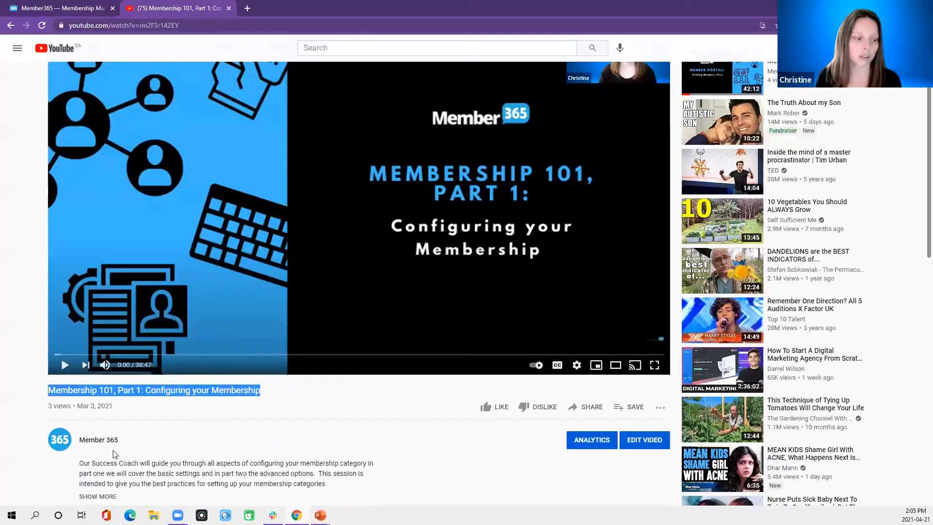
{"action": "left_click", "coordinate": [103, 497]}
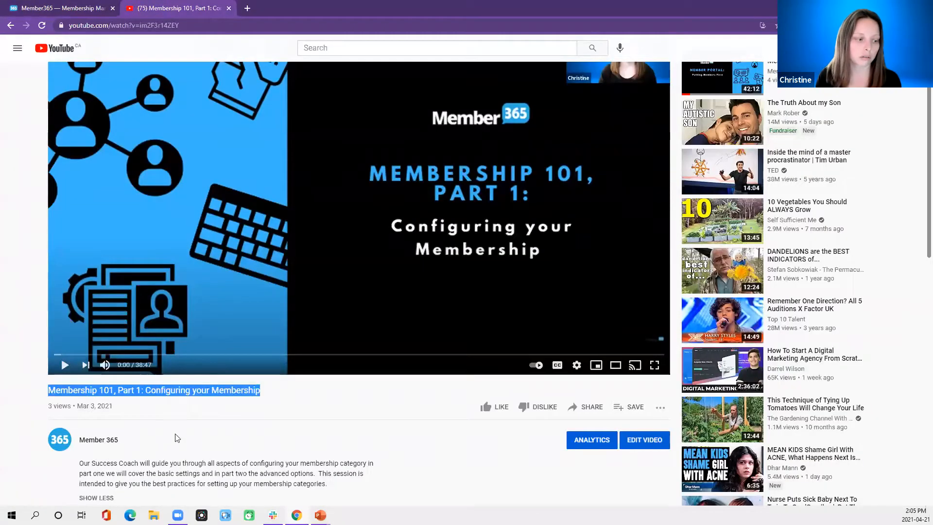
{"action": "scroll", "coordinate": [175, 437], "scroll_direction": "down", "scroll_amount": 3}
{"action": "left_click", "coordinate": [298, 338]}
{"action": "triple_click", "coordinate": [298, 338]}
{"action": "key", "text": "ctrl+c"}
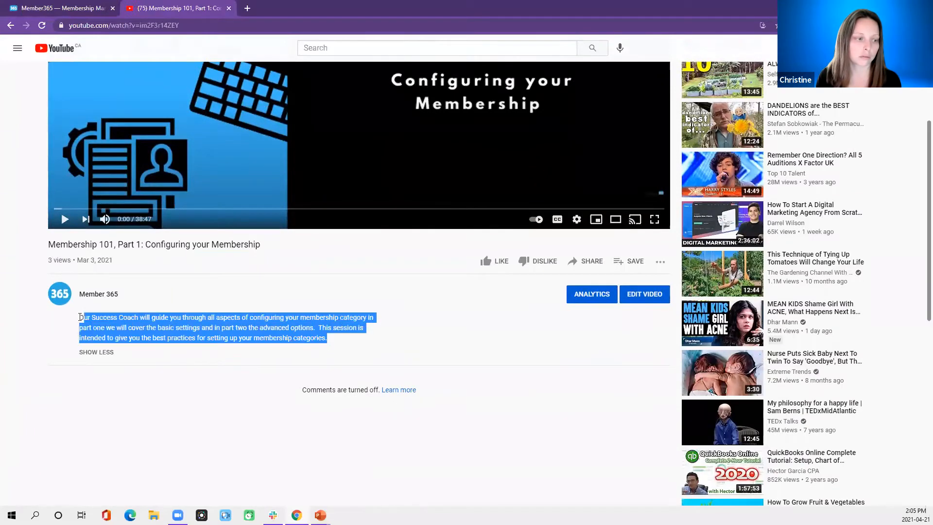
{"action": "left_click", "coordinate": [73, 8]}
{"action": "left_click", "coordinate": [426, 267]}
{"action": "key", "text": "ctrl+v"}
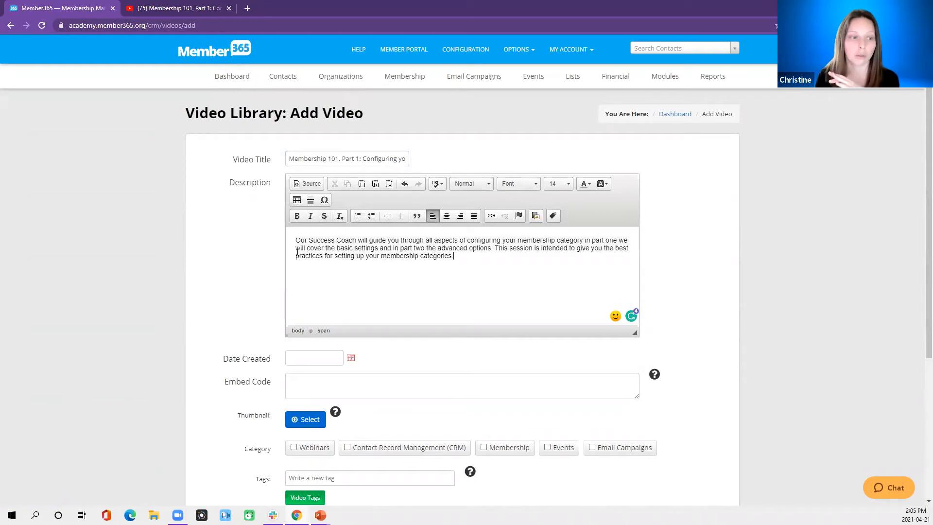
- Paste the copied description into an untitled Notepad document as plain text
{"action": "left_click_drag", "start_coordinate": [295, 240], "coordinate": [358, 248]}
{"action": "left_click_drag", "start_coordinate": [396, 256], "coordinate": [391, 266]}
{"action": "key", "text": "ctrl+c"}
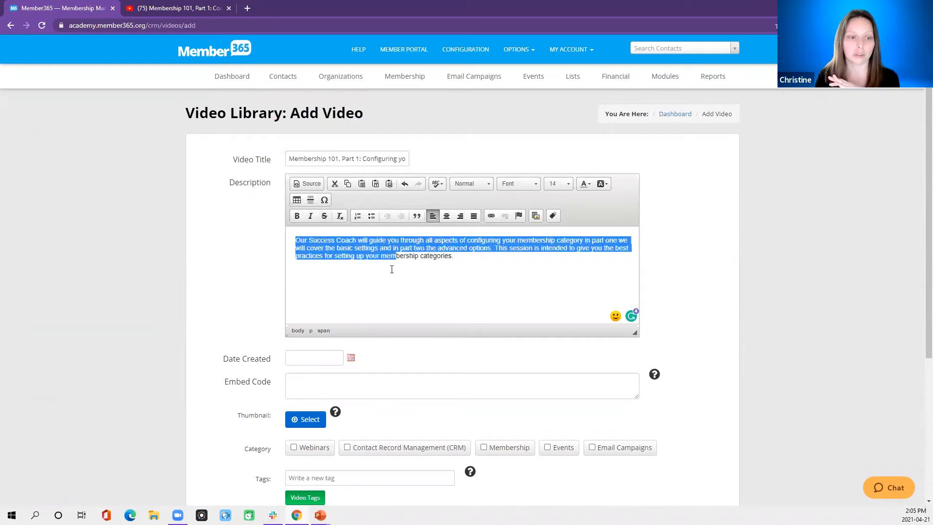
{"action": "key", "text": "Left"}
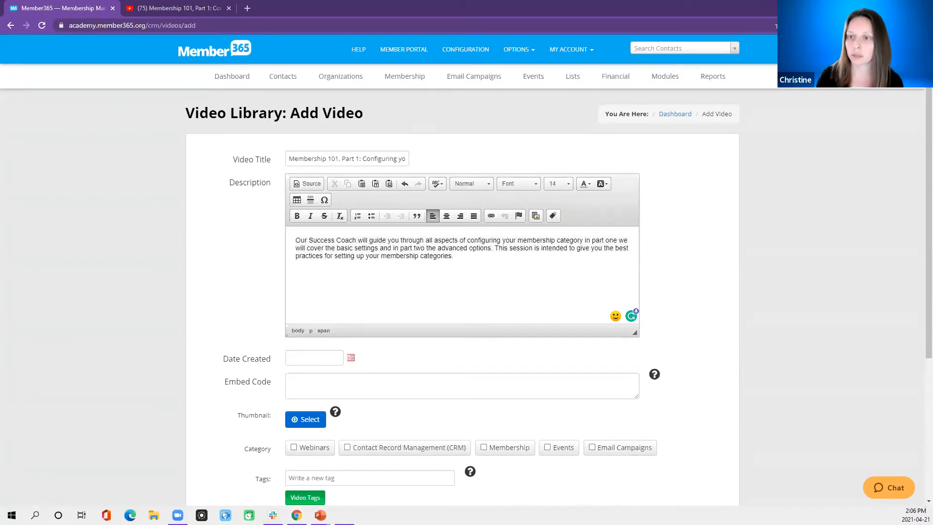
{"action": "key", "text": "ctrl+v"}
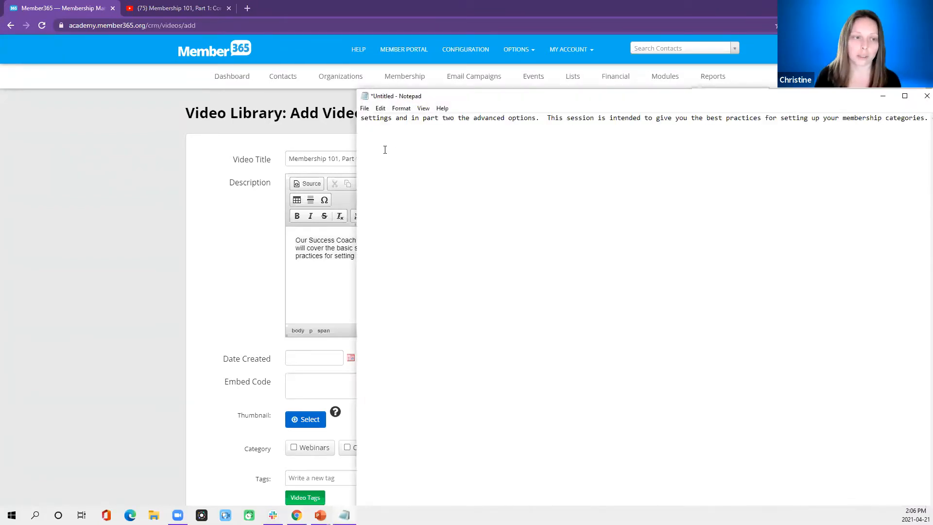
{"action": "scroll", "coordinate": [388, 170], "scroll_direction": "left", "scroll_amount": 2}
{"action": "scroll", "coordinate": [388, 172], "scroll_direction": "left", "scroll_amount": 5}
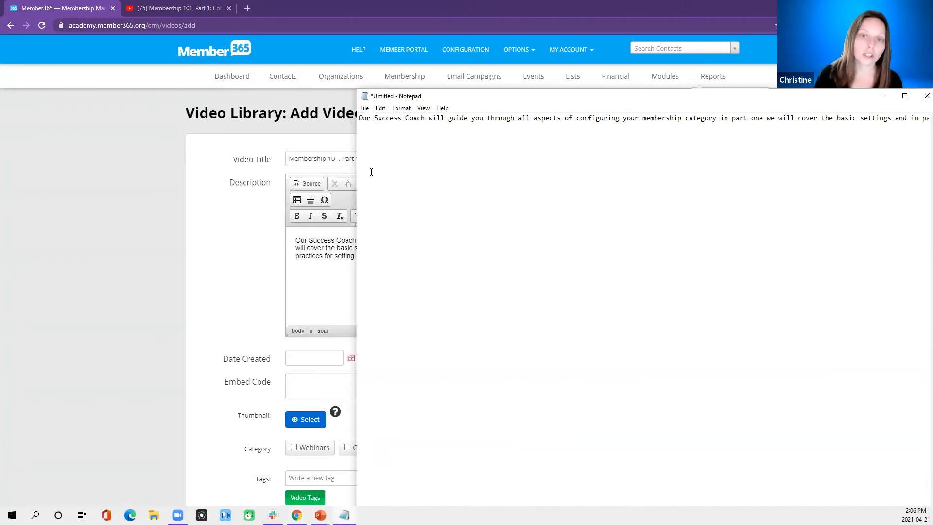
- Replace the formatted description in the Member365 video form with the plain text from Notepad
{"action": "left_click_drag", "start_coordinate": [359, 118], "coordinate": [930, 165]}
{"action": "key", "text": "ctrl+c"}
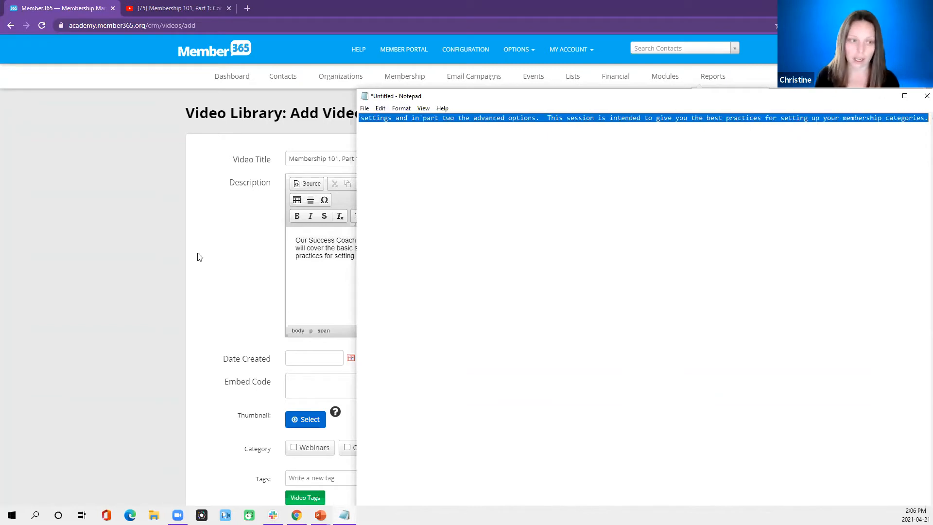
{"action": "left_click", "coordinate": [306, 261]}
{"action": "left_click_drag", "start_coordinate": [289, 235], "coordinate": [498, 275]}
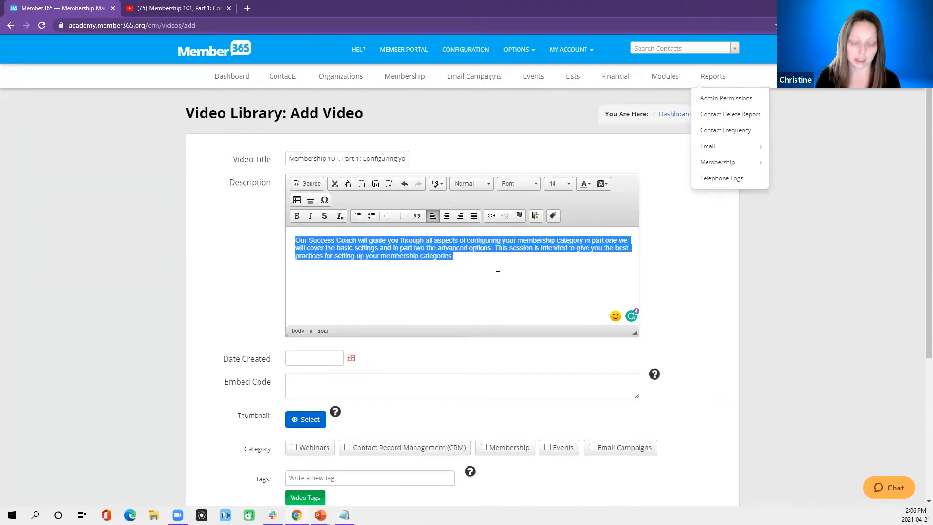
{"action": "key", "text": "ctrl+v"}
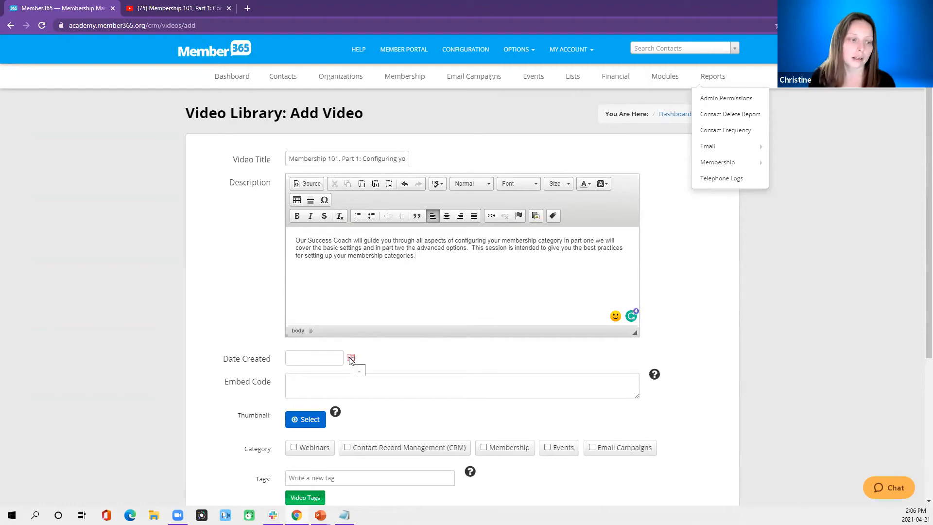
- Look up the video's publication date on YouTube and set the Member365 creation date to 2021-03-03
{"action": "left_click", "coordinate": [149, 6]}
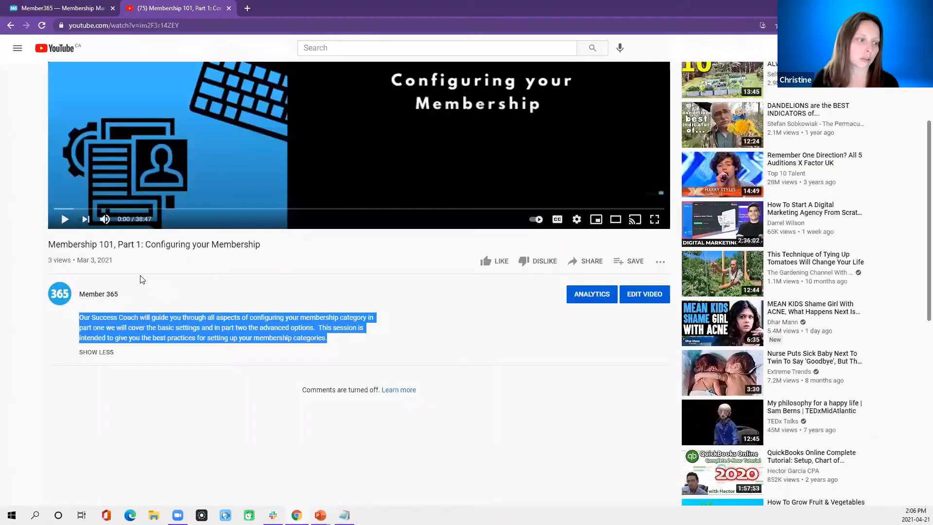
{"action": "left_click_drag", "start_coordinate": [123, 261], "coordinate": [77, 262]}
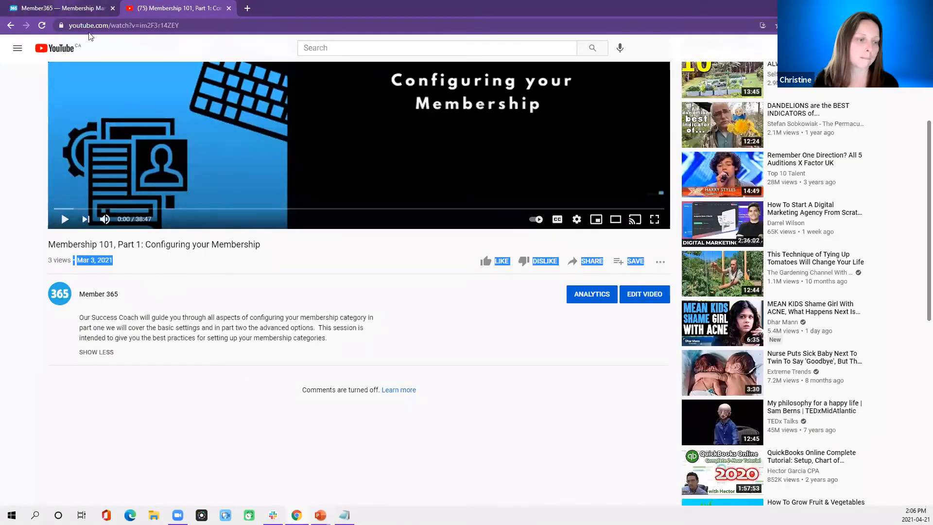
{"action": "left_click", "coordinate": [65, 7]}
{"action": "left_click", "coordinate": [351, 359]}
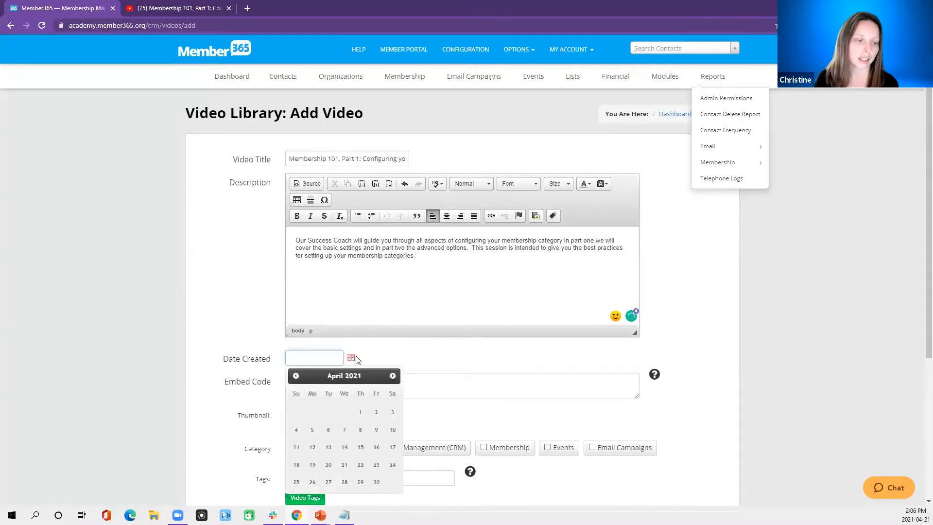
{"action": "left_click", "coordinate": [296, 376]}
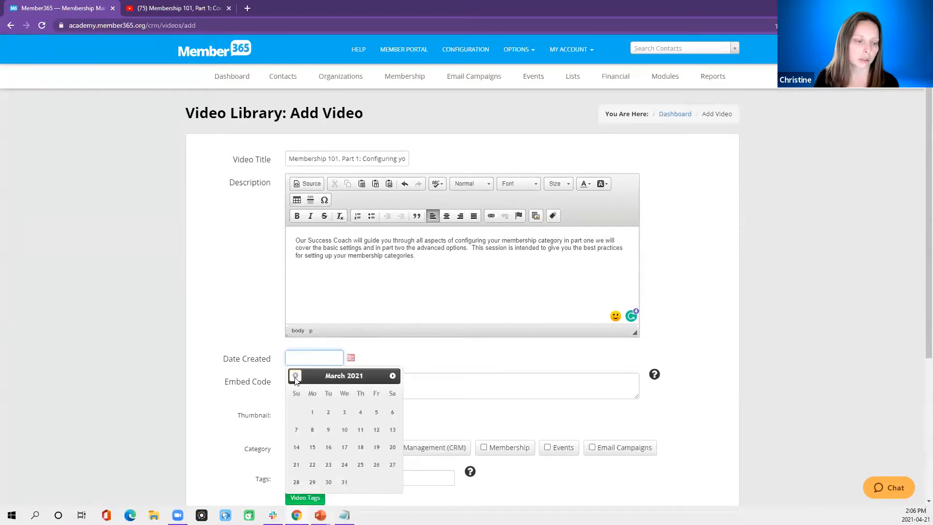
{"action": "left_click", "coordinate": [344, 412]}
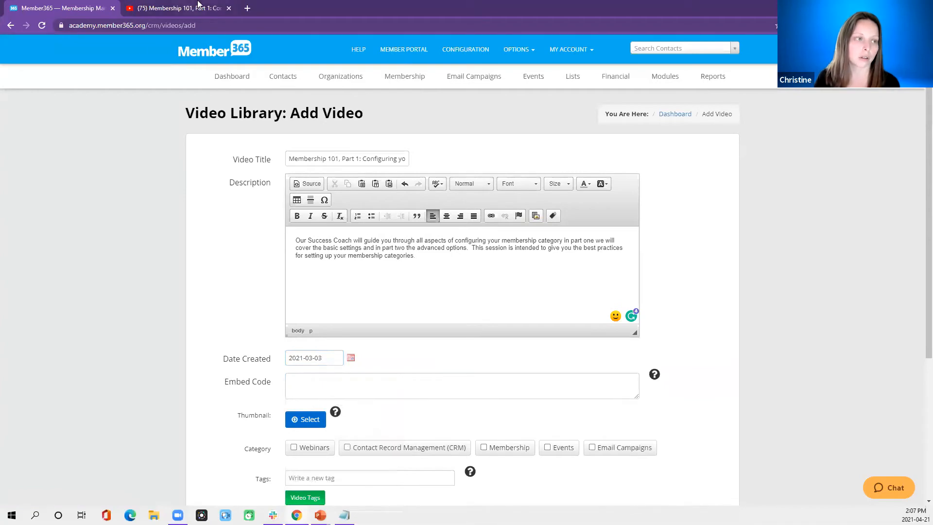
- Copy the iframe embed code from YouTube's share options into the new video's embed code in Member365
{"action": "key", "text": "ctrl+Tab"}
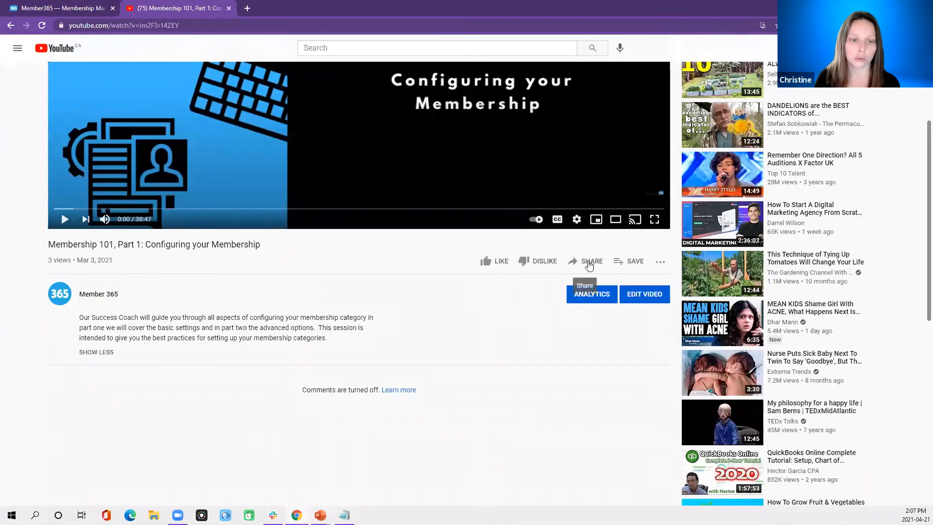
{"action": "left_click", "coordinate": [590, 262]}
{"action": "left_click", "coordinate": [368, 236]}
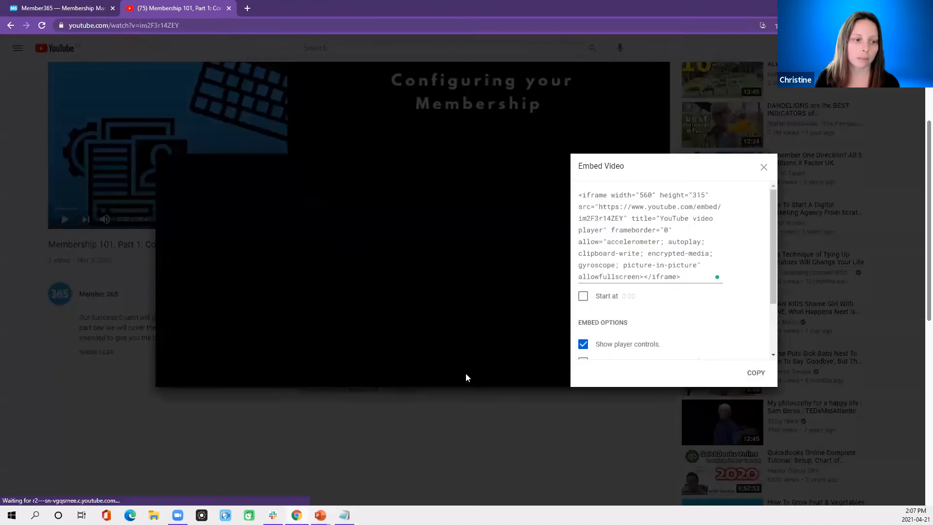
{"action": "left_click_drag", "start_coordinate": [681, 276], "coordinate": [581, 190]}
{"action": "key", "text": "ctrl+c"}
{"action": "key", "text": "ctrl+shift+Tab"}
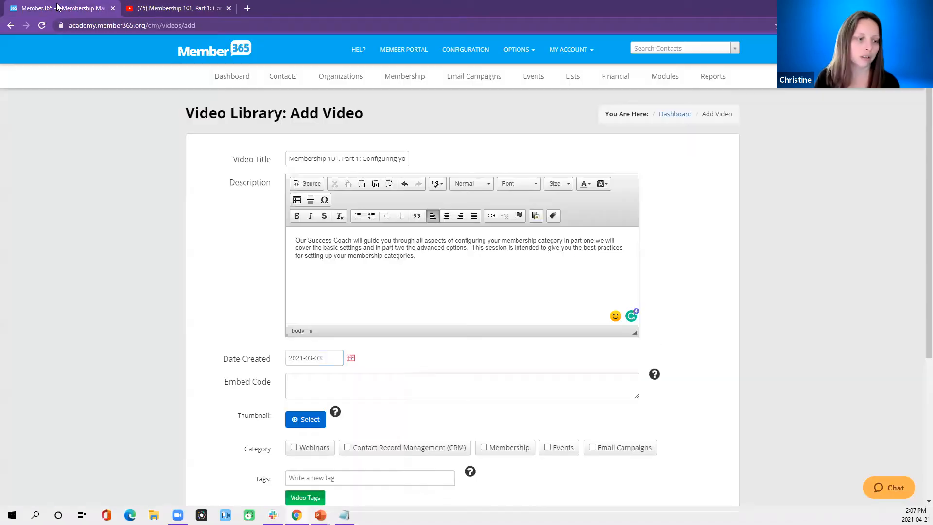
{"action": "left_click", "coordinate": [310, 392]}
{"action": "key", "text": "ctrl+v"}
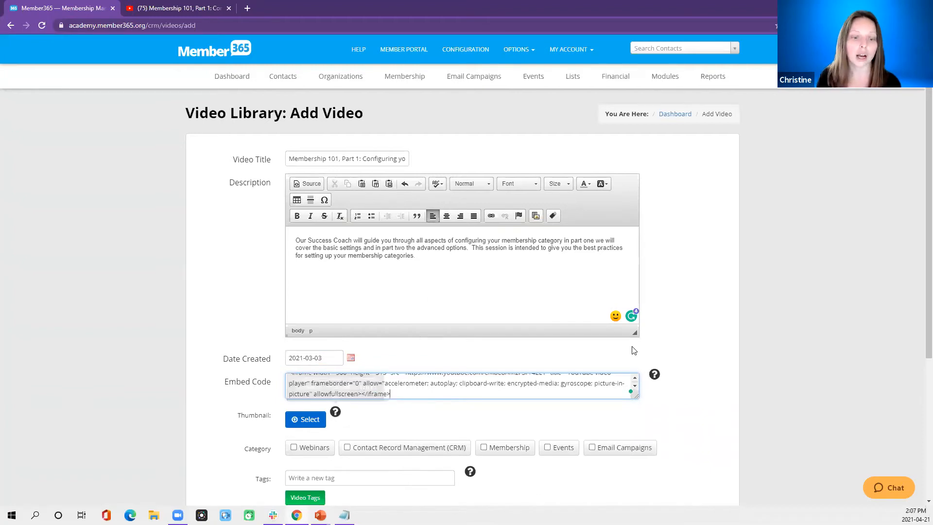
- Upload the PNG "Membership Training Webinars (1)" from Downloads as the video's thumbnail
{"action": "mouse_move", "coordinate": [654, 375]}
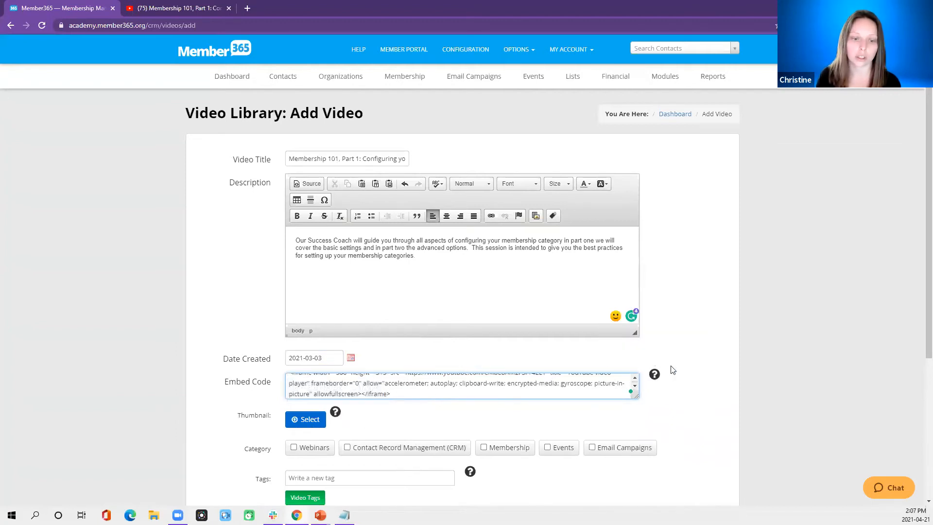
{"action": "mouse_move", "coordinate": [334, 412]}
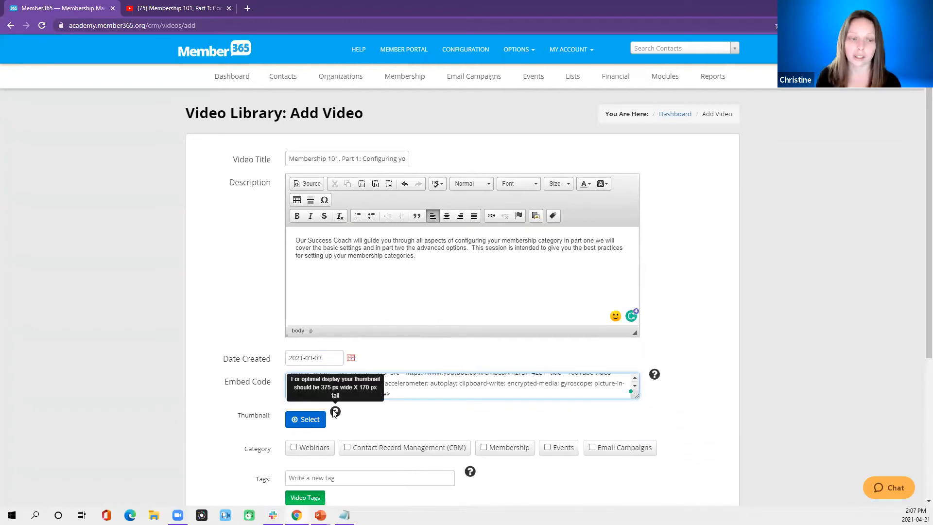
{"action": "left_click", "coordinate": [308, 417]}
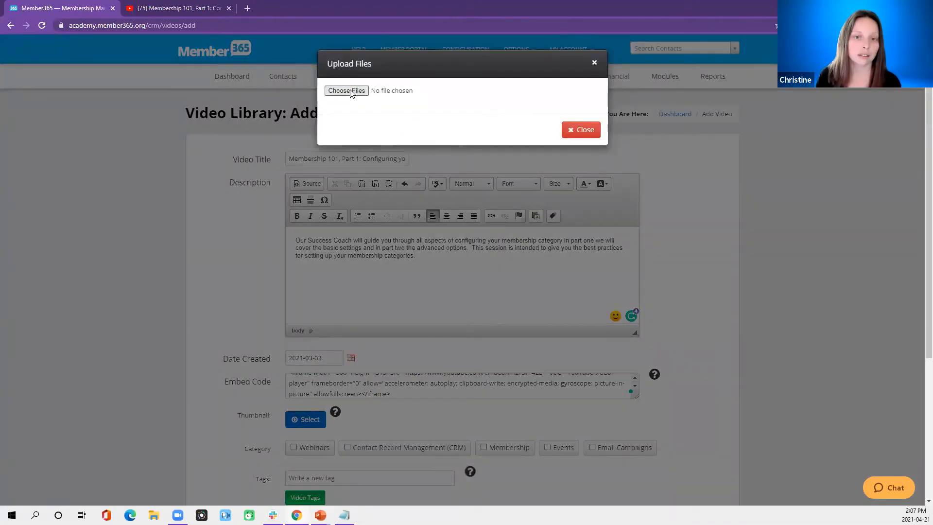
{"action": "left_click", "coordinate": [349, 91]}
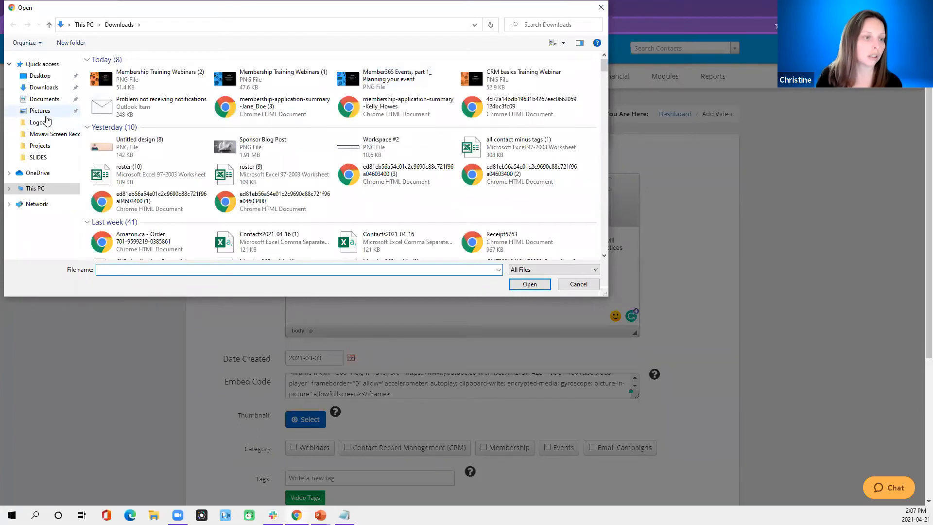
{"action": "left_click", "coordinate": [227, 84]}
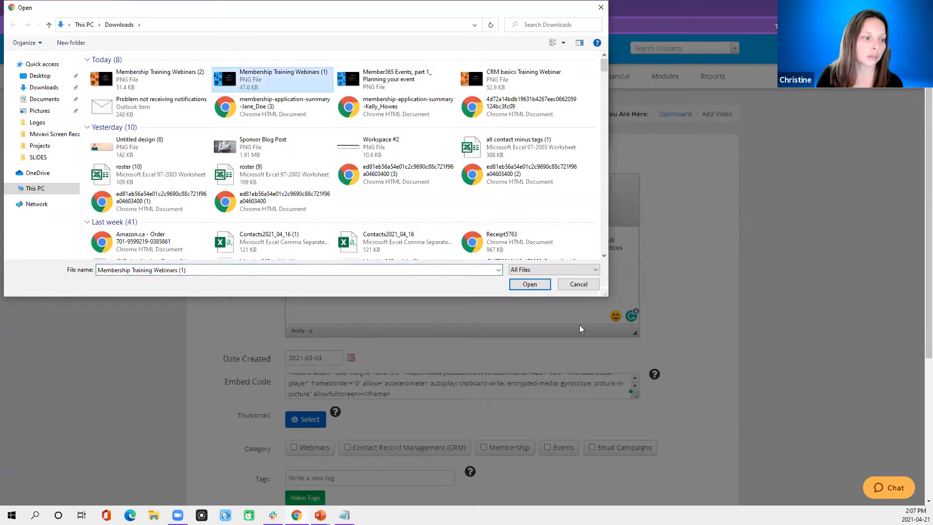
{"action": "left_click", "coordinate": [527, 284]}
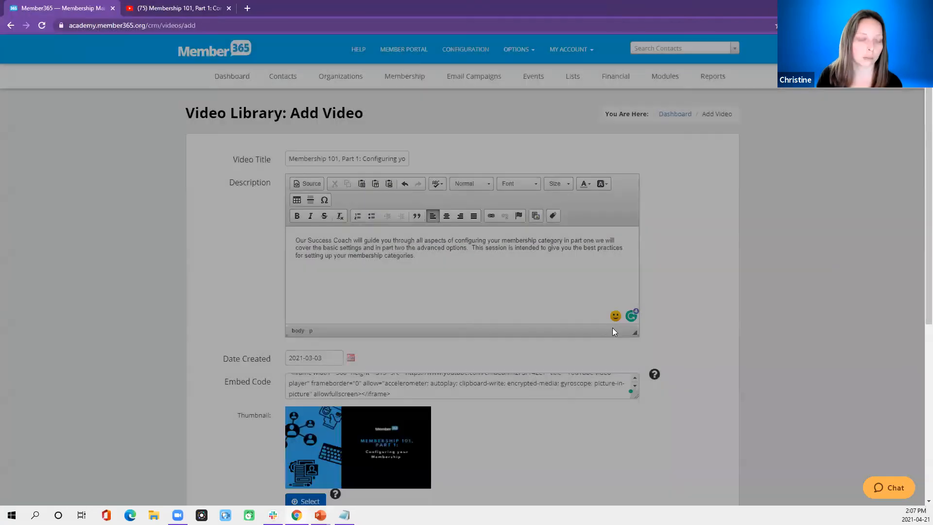
- Assign the new video to the Membership category
{"action": "scroll", "coordinate": [636, 383], "scroll_direction": "down", "scroll_amount": 1}
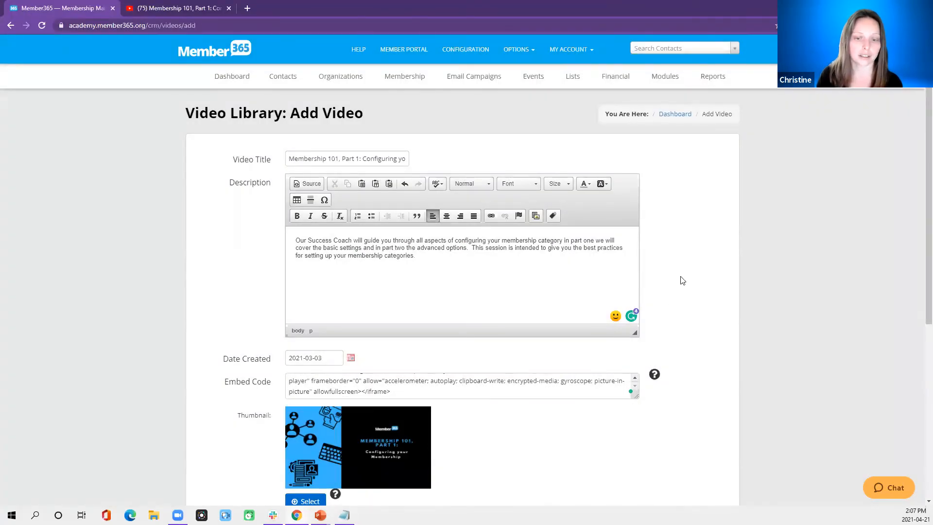
{"action": "scroll", "coordinate": [680, 295], "scroll_direction": "down", "scroll_amount": 1}
{"action": "scroll", "coordinate": [680, 295], "scroll_direction": "down", "scroll_amount": 5}
{"action": "scroll", "coordinate": [704, 308], "scroll_direction": "up", "scroll_amount": 2}
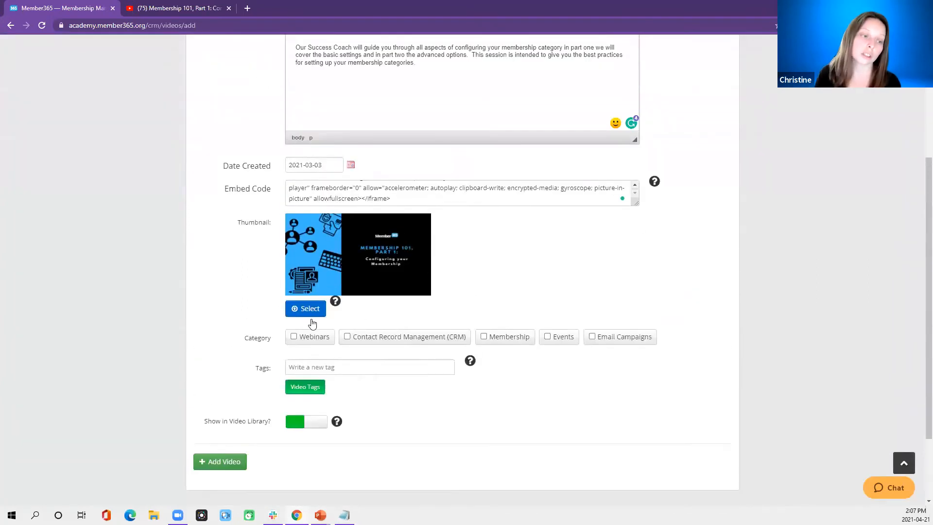
{"action": "mouse_move", "coordinate": [336, 302]}
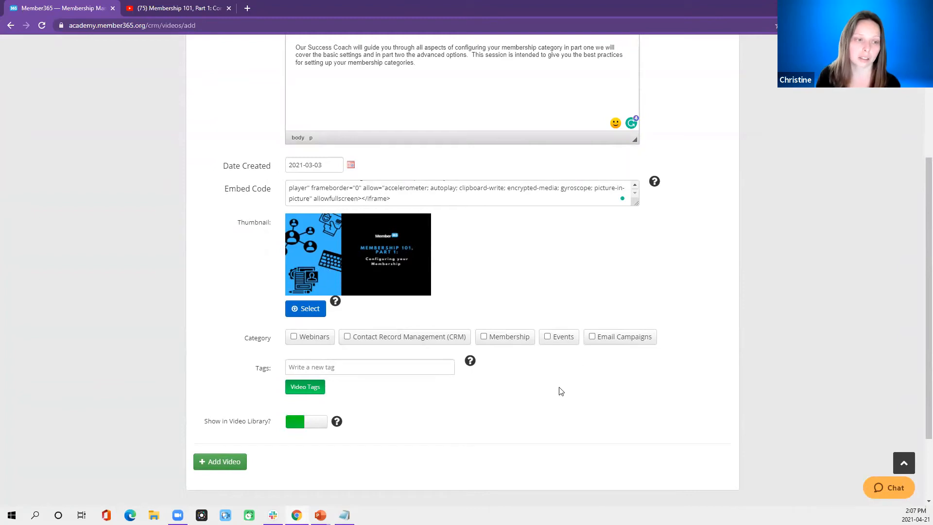
{"action": "left_click", "coordinate": [483, 336]}
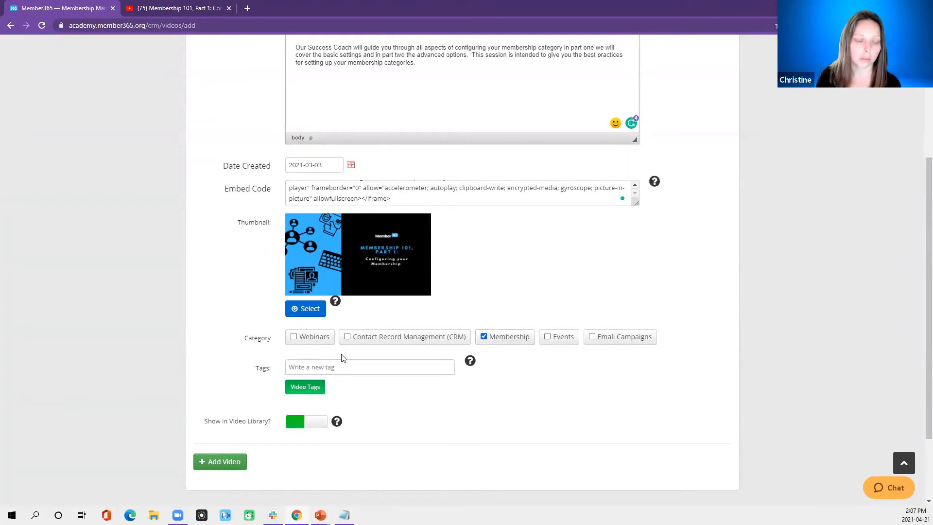
- Add the tags "Membership" and "MMS" to the new video
{"action": "left_click", "coordinate": [348, 366]}
{"action": "type", "text": "memb"}
{"action": "key", "text": "BackSpace"}
{"action": "key", "text": "BackSpace"}
{"action": "key", "text": "BackSpace"}
{"action": "key", "text": "BackSpace"}
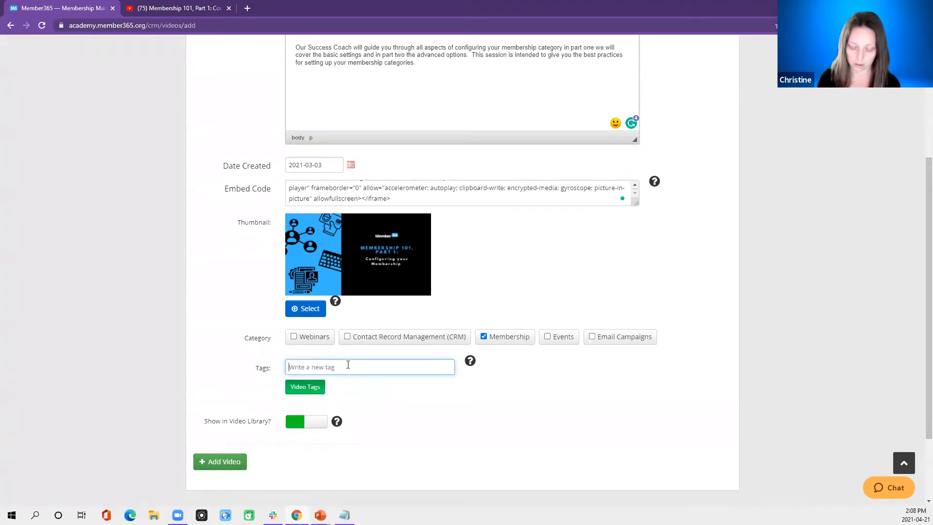
{"action": "type", "text": "Membership"}
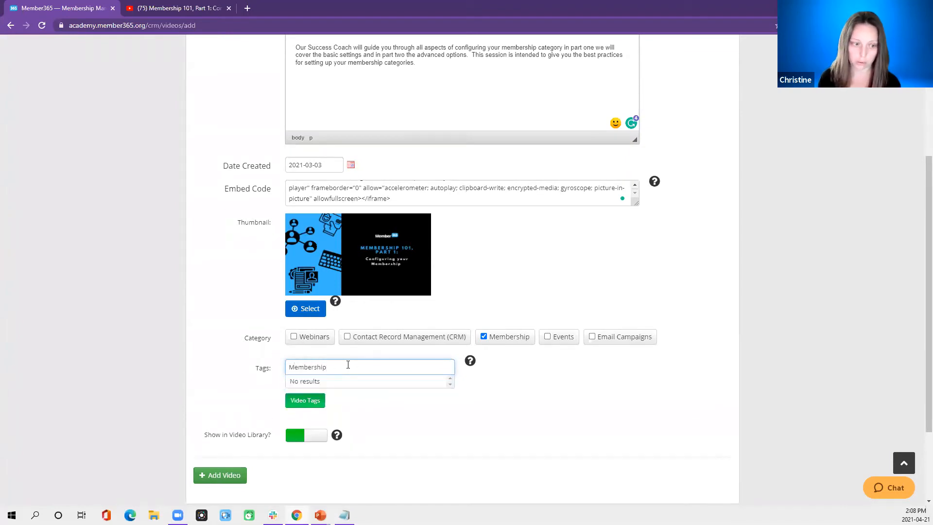
{"action": "key", "text": "Return"}
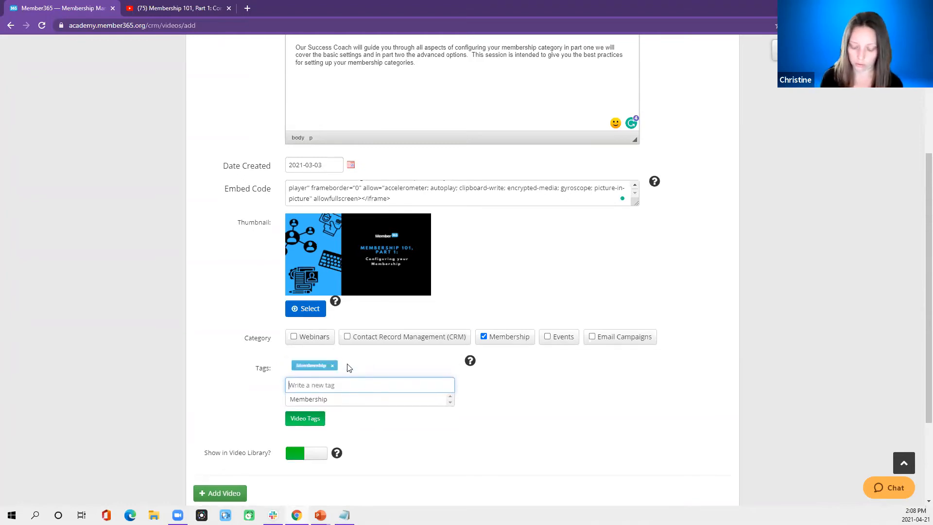
{"action": "type", "text": "MMS"}
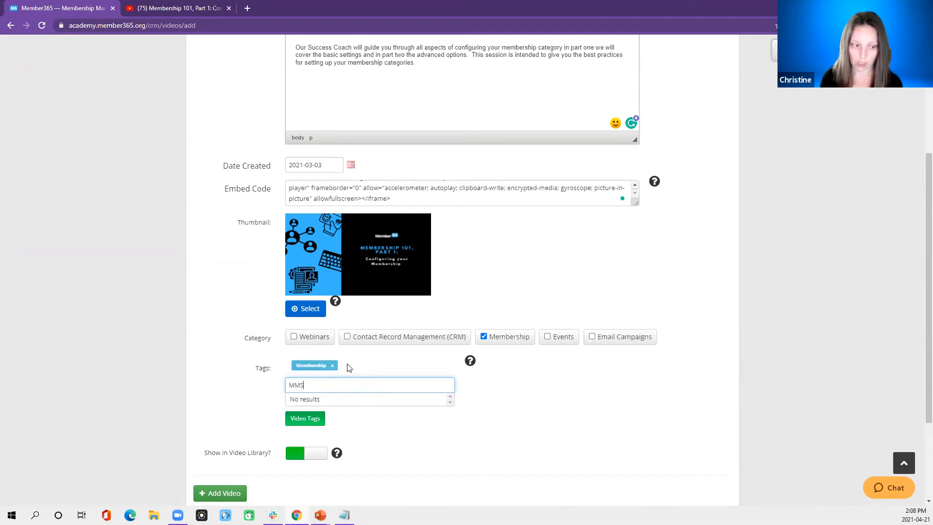
{"action": "key", "text": "Return"}
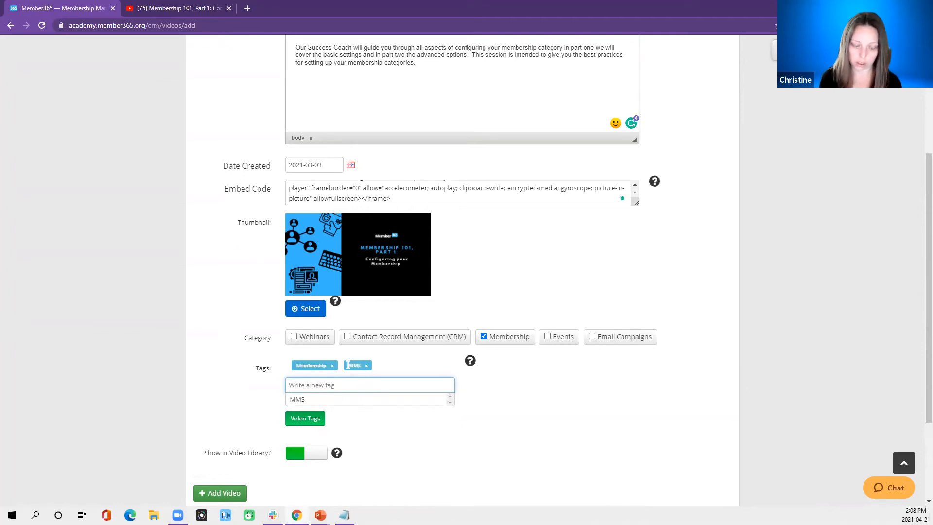
- Add the tag "Members" to the new video
{"action": "type", "text": "MEmbers"}
{"action": "key", "text": "BackSpace"}
{"action": "key", "text": "BackSpace"}
{"action": "key", "text": "BackSpace"}
{"action": "key", "text": "BackSpace"}
{"action": "key", "text": "BackSpace"}
{"action": "key", "text": "BackSpace"}
{"action": "type", "text": "embers"}
{"action": "key", "text": "Return"}
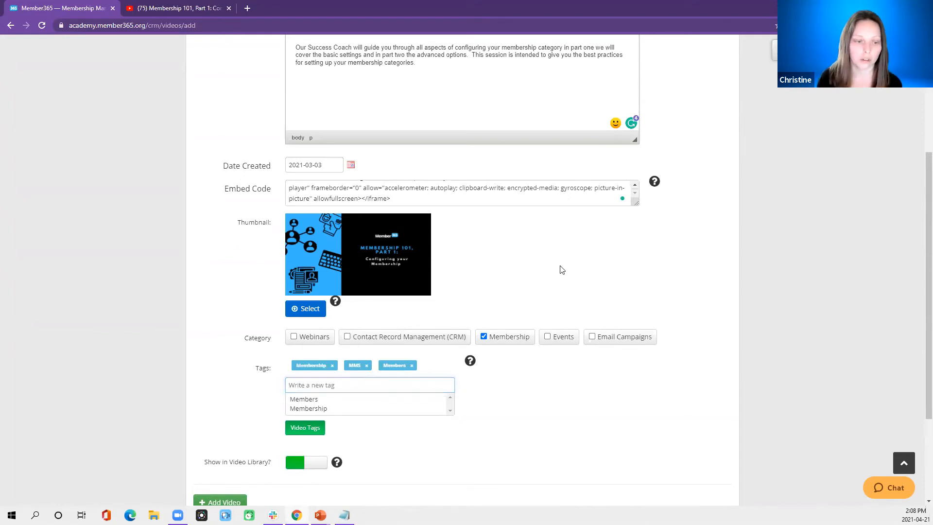
{"action": "left_click", "coordinate": [512, 293]}
- Check the new video's library visibility setting, then switch to YouTube and close the Embed Video dialog
{"action": "scroll", "coordinate": [531, 420], "scroll_direction": "down", "scroll_amount": 3}
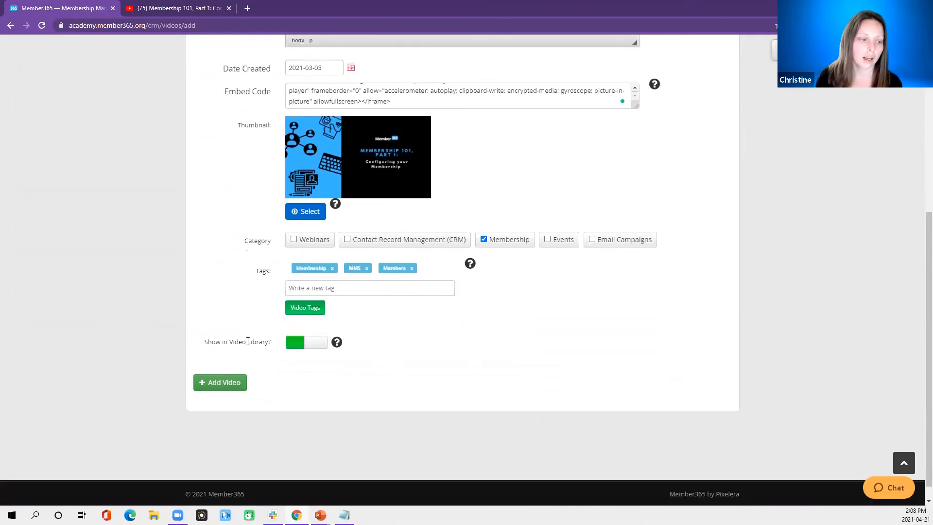
{"action": "left_click_drag", "start_coordinate": [204, 341], "coordinate": [276, 347]}
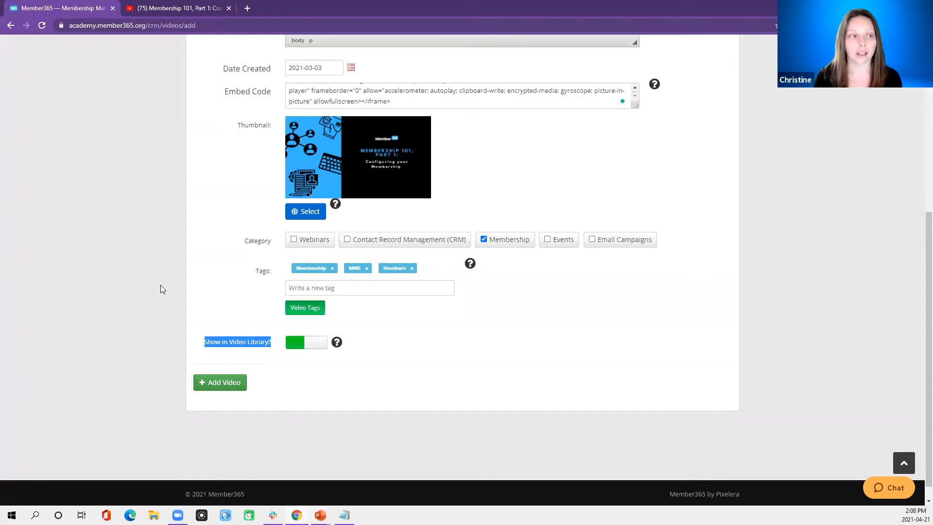
{"action": "left_click", "coordinate": [202, 13]}
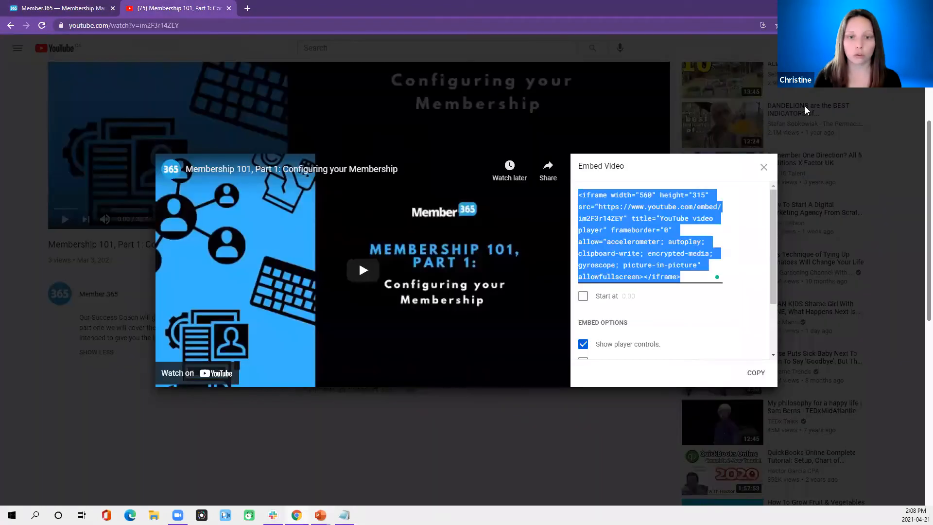
{"action": "left_click", "coordinate": [763, 167]}
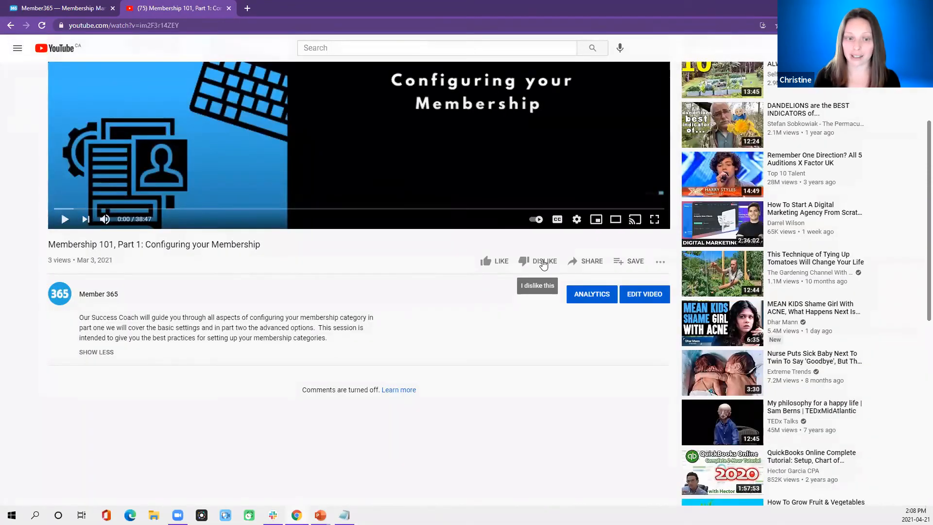
- Return to the Member365 form and submit the completed video to the Video Library
{"action": "left_click", "coordinate": [100, 7]}
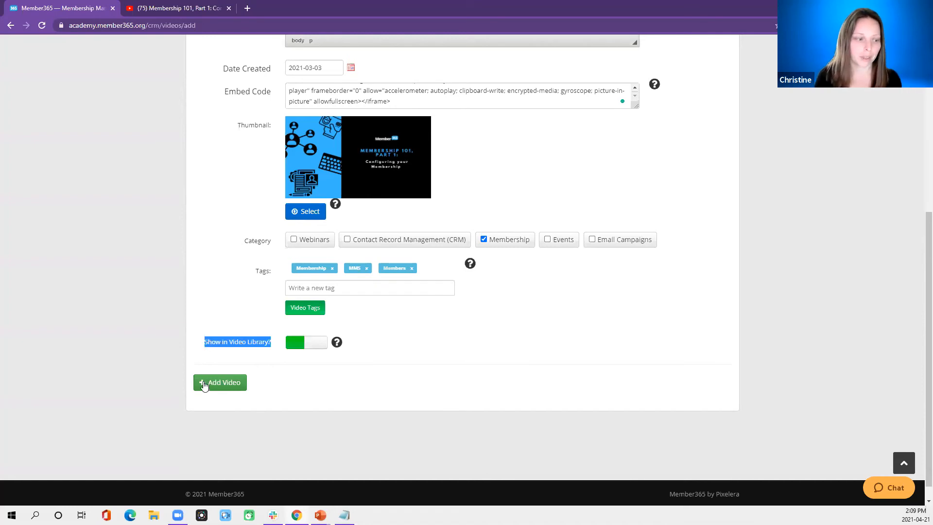
{"action": "left_click", "coordinate": [294, 382]}
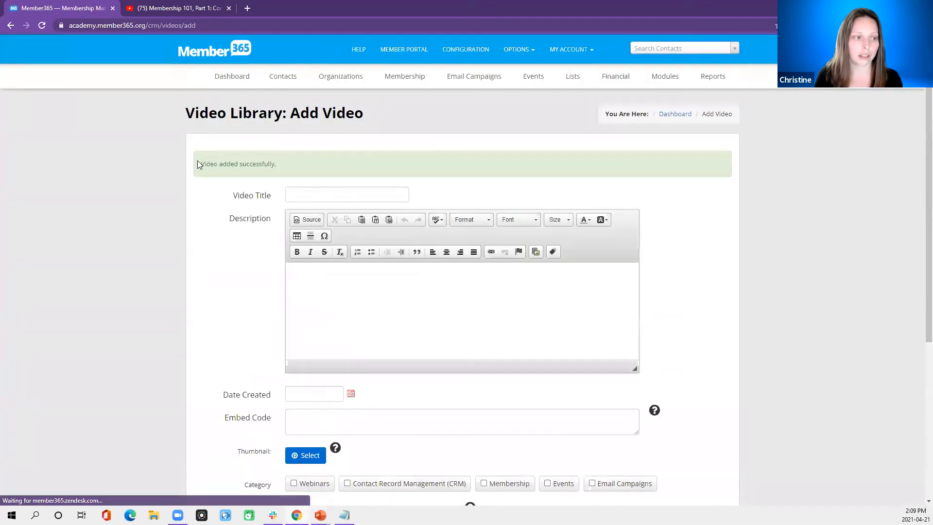
{"action": "left_click_drag", "start_coordinate": [198, 163], "coordinate": [278, 164]}
- Open the list of Video Library videos available for modification
{"action": "mouse_move", "coordinate": [659, 93]}
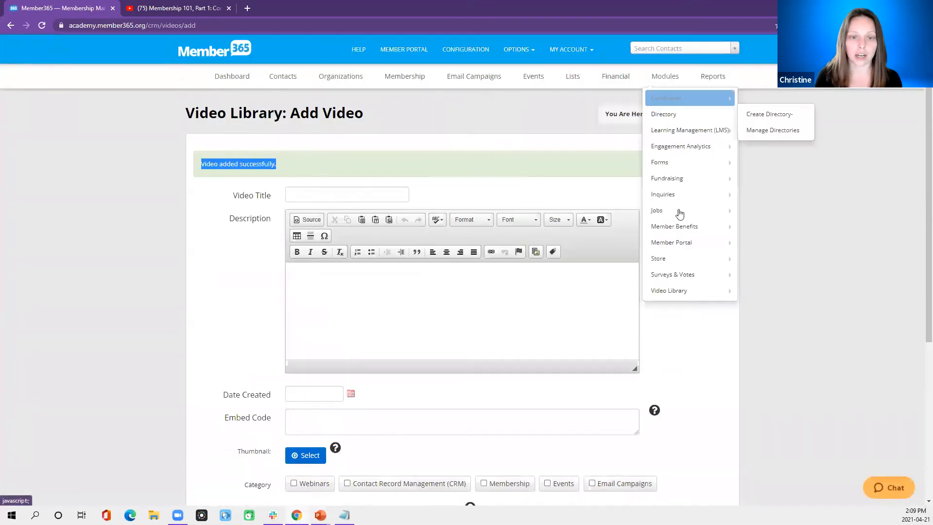
{"action": "mouse_move", "coordinate": [728, 296]}
{"action": "left_click", "coordinate": [768, 306]}
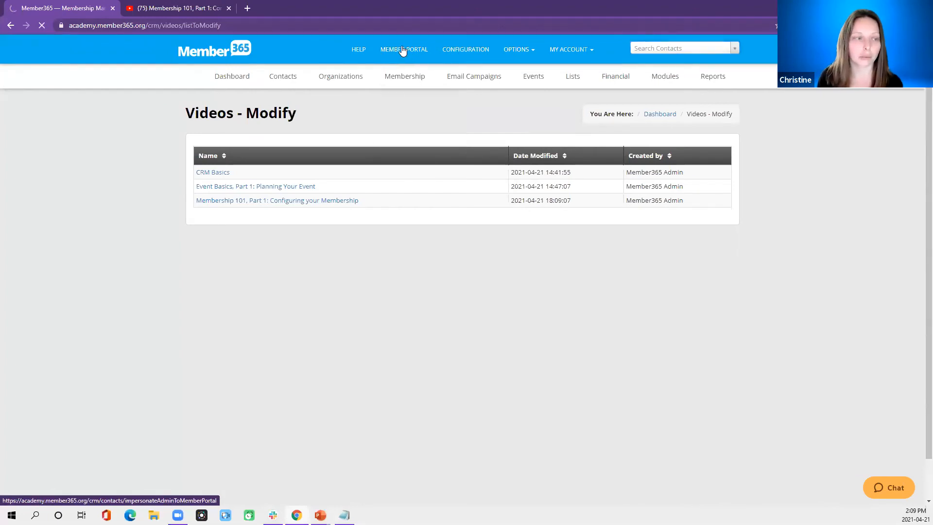
- Open the member portal's Video Library and examine the videos listed under each category
{"action": "left_click", "coordinate": [402, 50]}
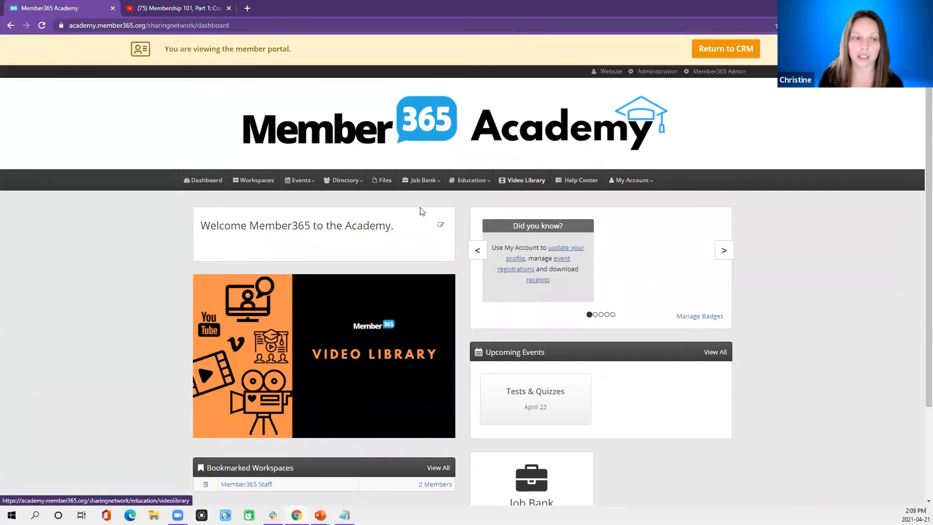
{"action": "left_click", "coordinate": [532, 185]}
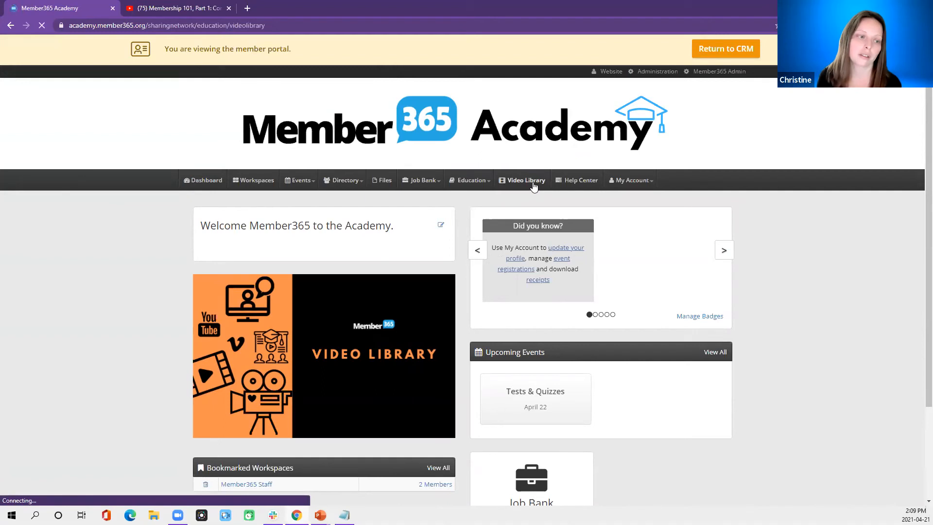
{"action": "scroll", "coordinate": [413, 258], "scroll_direction": "down", "scroll_amount": 1}
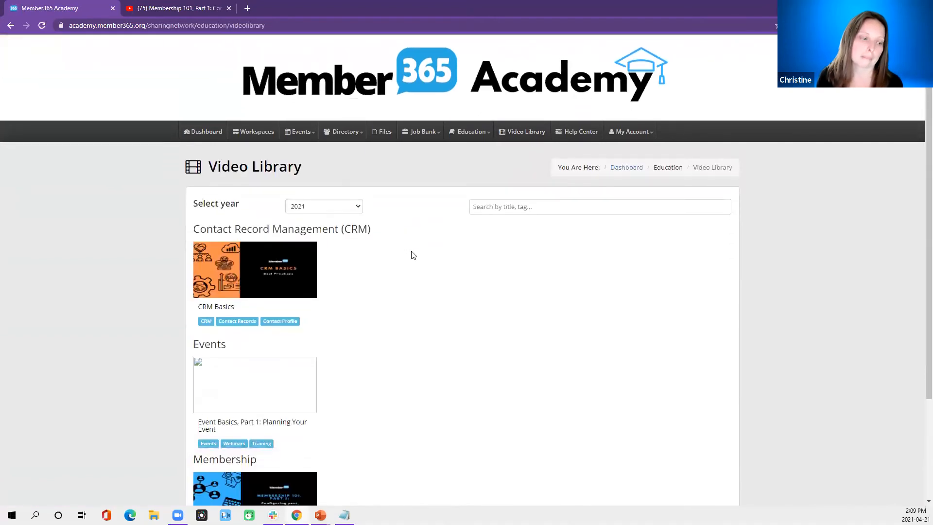
{"action": "scroll", "coordinate": [413, 255], "scroll_direction": "down", "scroll_amount": 3}
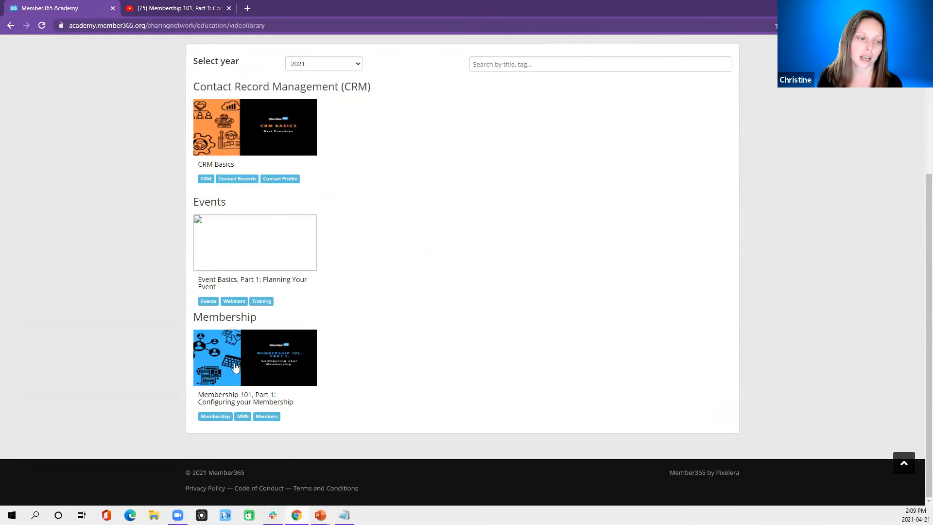
{"action": "triple_click", "coordinate": [281, 338]}
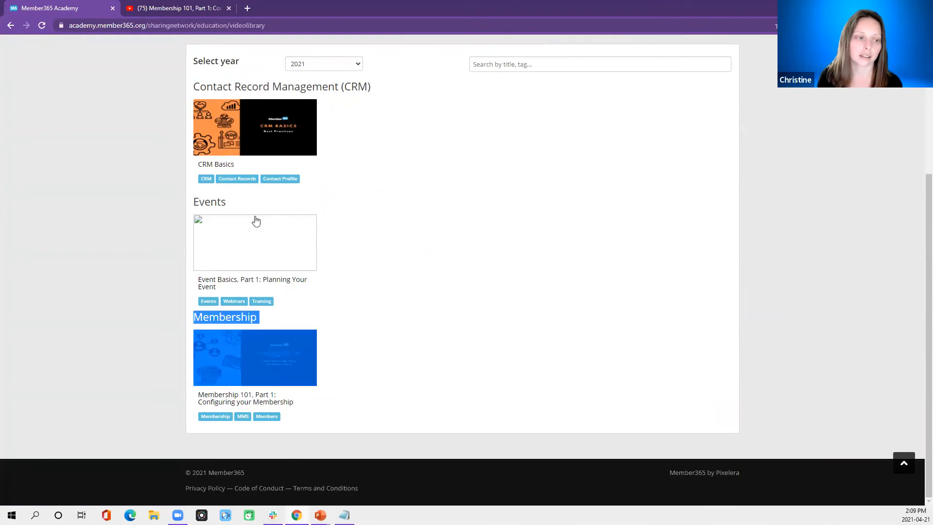
{"action": "left_click_drag", "start_coordinate": [192, 203], "coordinate": [324, 278]}
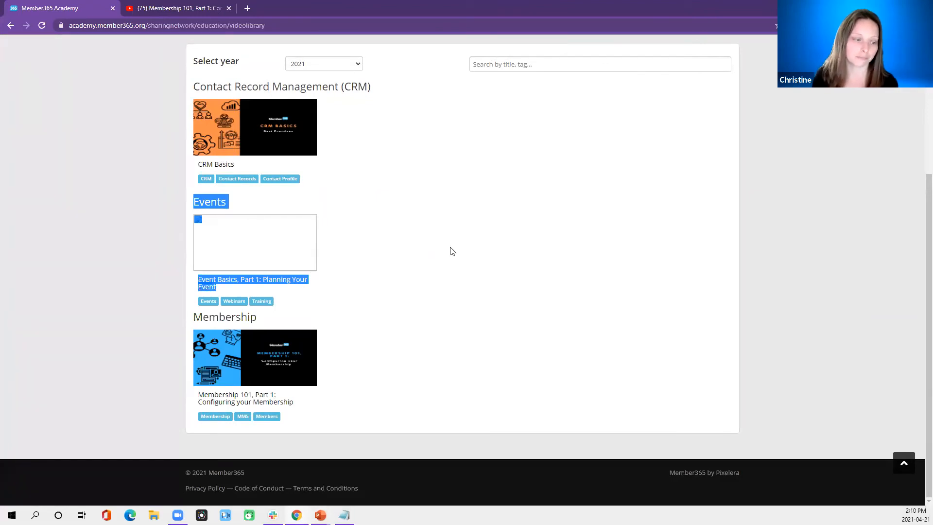
{"action": "scroll", "coordinate": [450, 251], "scroll_direction": "up", "scroll_amount": 3}
{"action": "left_click_drag", "start_coordinate": [229, 365], "coordinate": [316, 442]}
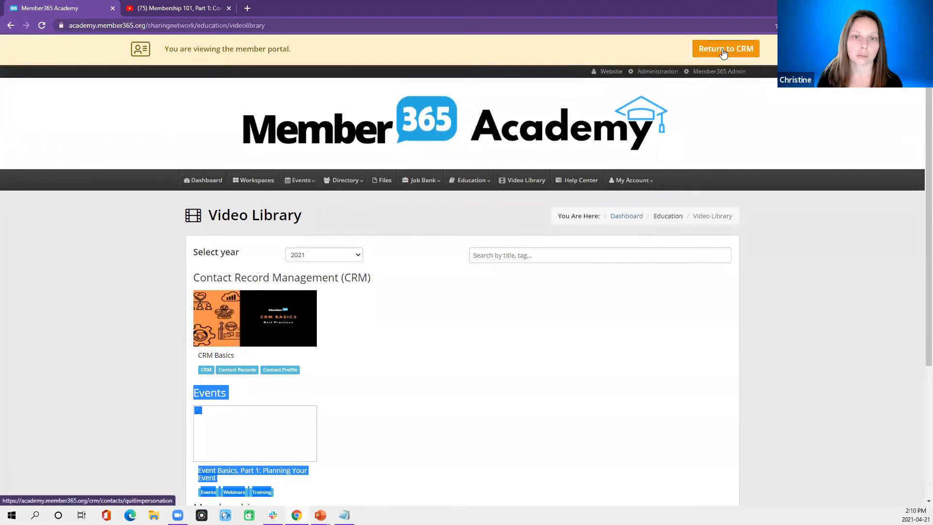
- Return to the CRM and delete the video "Event Basics, Part 1: Planning Your Event" from the Video Library
{"action": "left_click", "coordinate": [725, 46]}
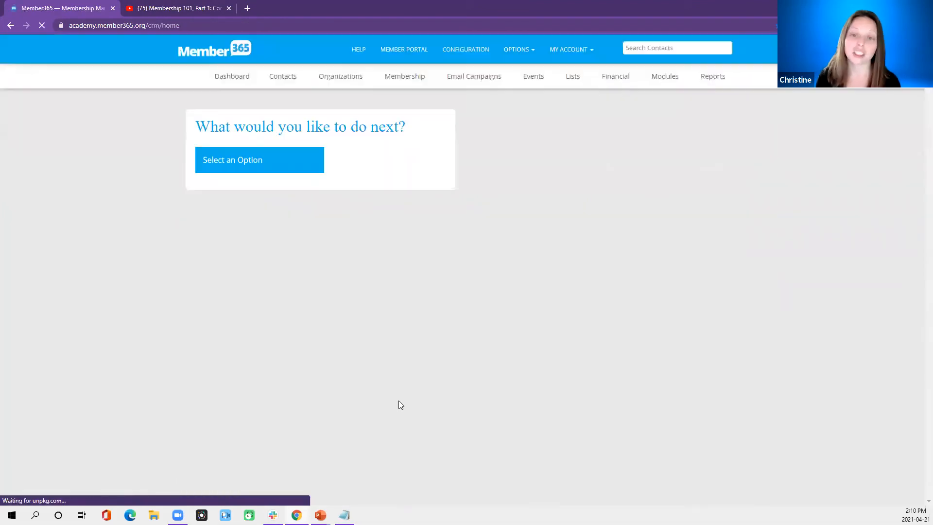
{"action": "mouse_move", "coordinate": [659, 82]}
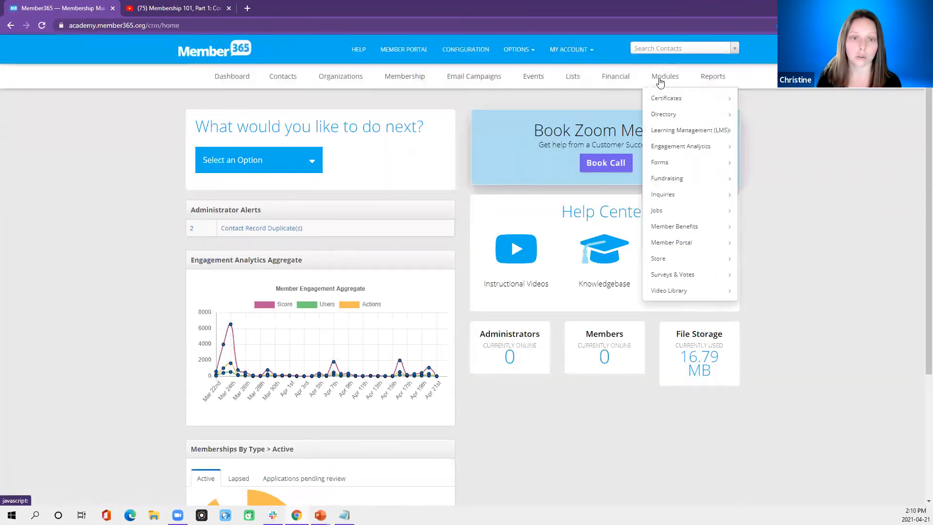
{"action": "mouse_move", "coordinate": [677, 293]}
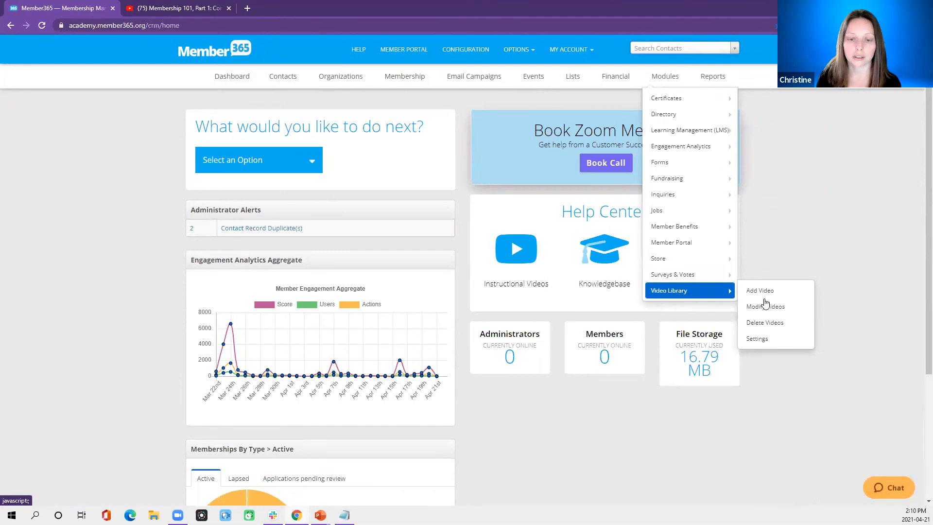
{"action": "left_click", "coordinate": [764, 323]}
{"action": "left_click", "coordinate": [199, 190]}
{"action": "left_click", "coordinate": [216, 233]}
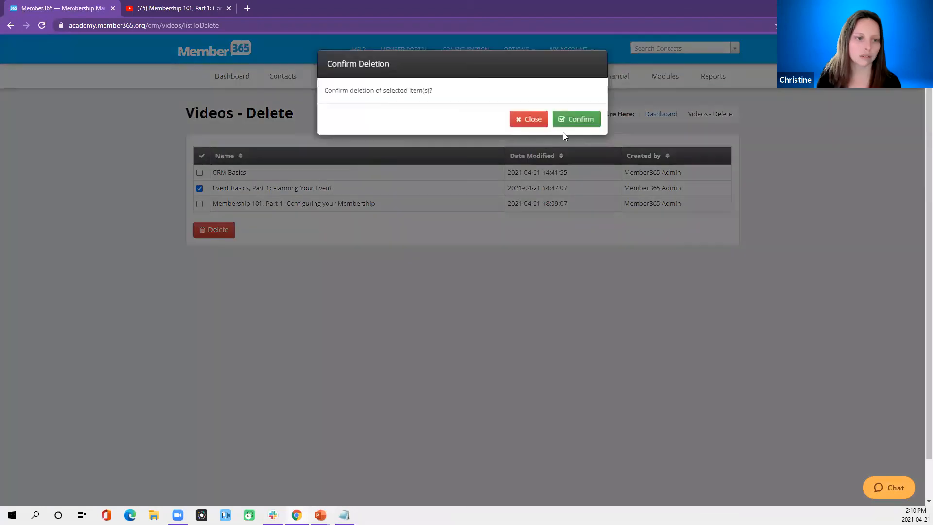
{"action": "left_click", "coordinate": [578, 121]}
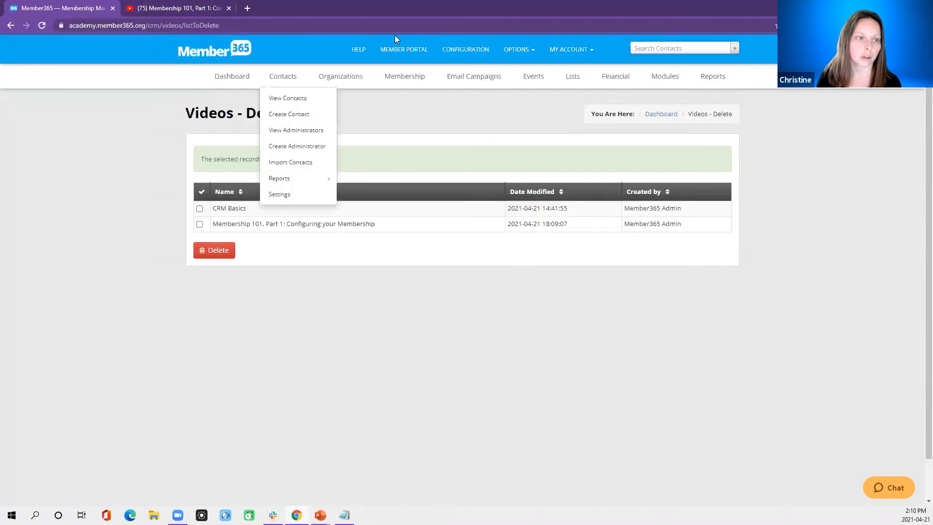
- Reopen the Video Library in the member portal to check the remaining videos
{"action": "left_click", "coordinate": [395, 51]}
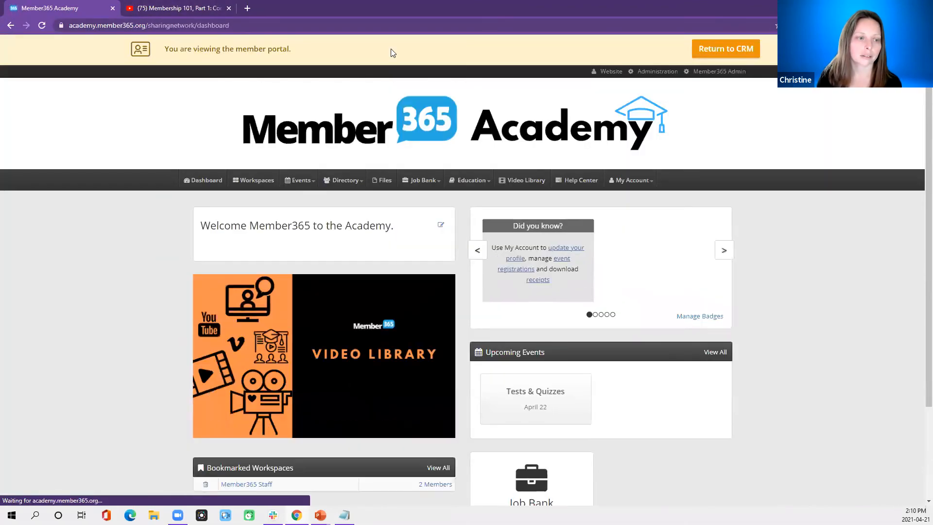
{"action": "left_click", "coordinate": [523, 185]}
{"action": "scroll", "coordinate": [429, 331], "scroll_direction": "down", "scroll_amount": 1}
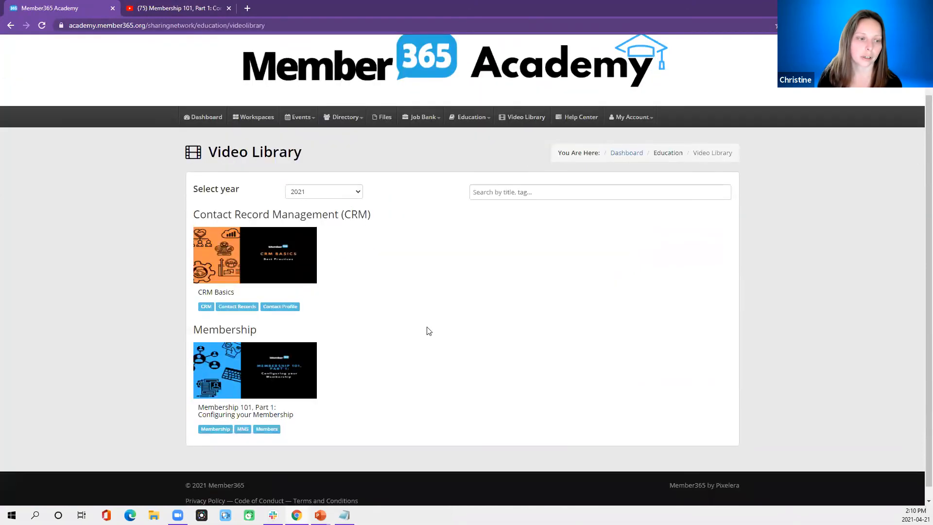
{"action": "scroll", "coordinate": [428, 330], "scroll_direction": "down", "scroll_amount": 1}
- Search the portal's Video Library for "CRM" and clear the search
{"action": "left_click", "coordinate": [534, 190]}
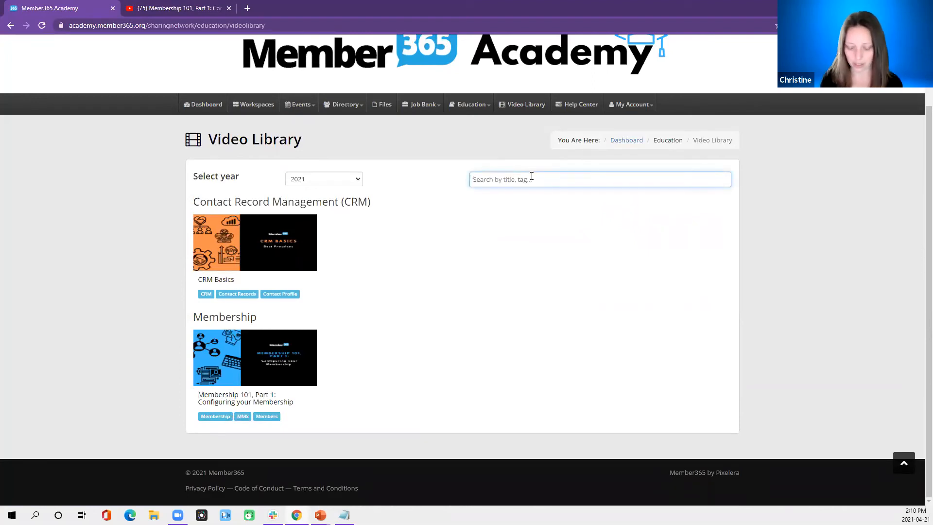
{"action": "type", "text": "c"}
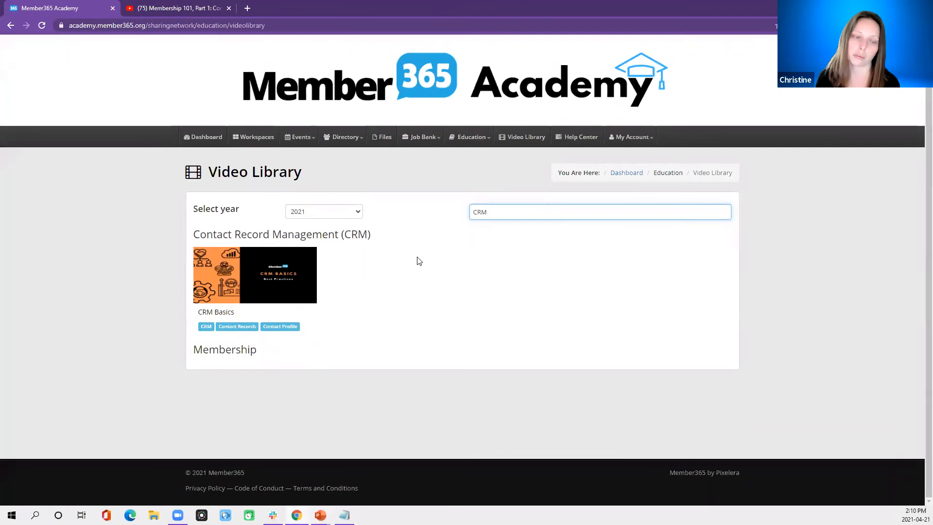
{"action": "key", "text": "ctrl+a"}
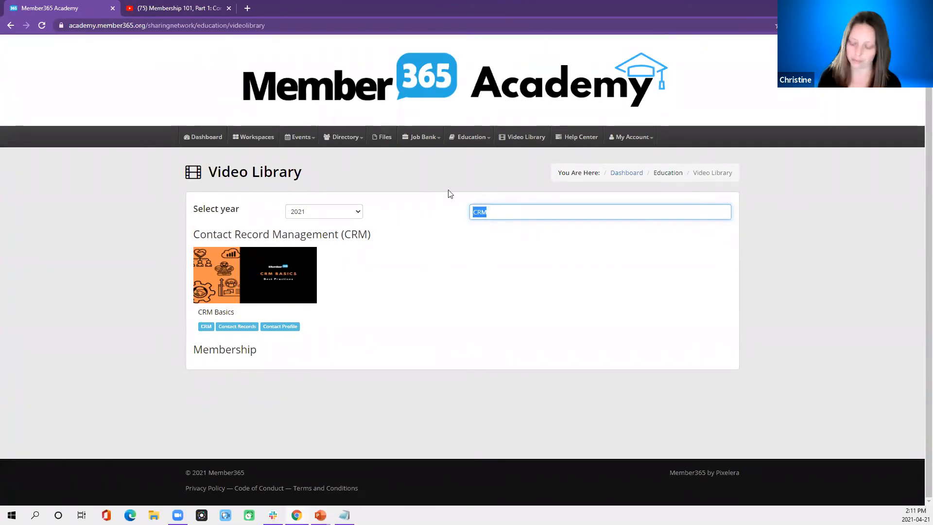
{"action": "key", "text": "BackSpace"}
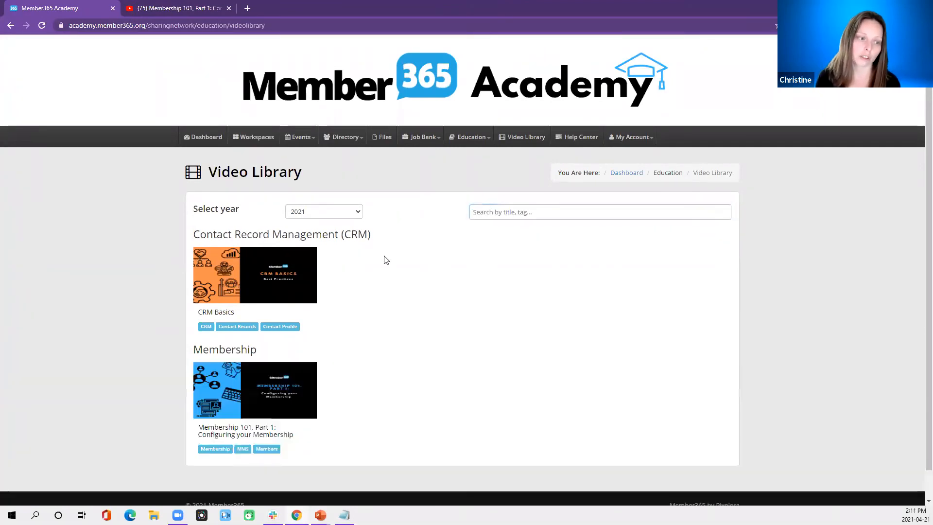
- Open the "CRM Basics" video page and play the embedded video
{"action": "left_click", "coordinate": [286, 266]}
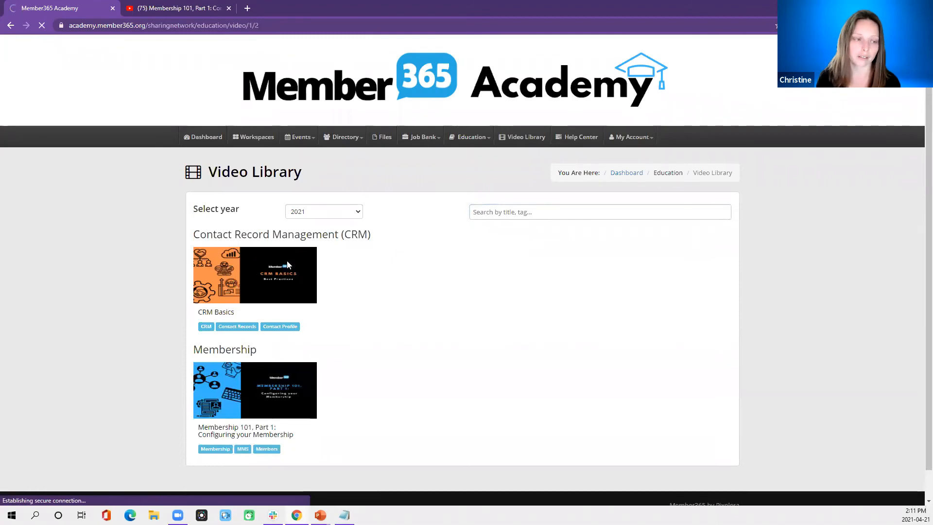
{"action": "scroll", "coordinate": [614, 302], "scroll_direction": "down", "scroll_amount": 6}
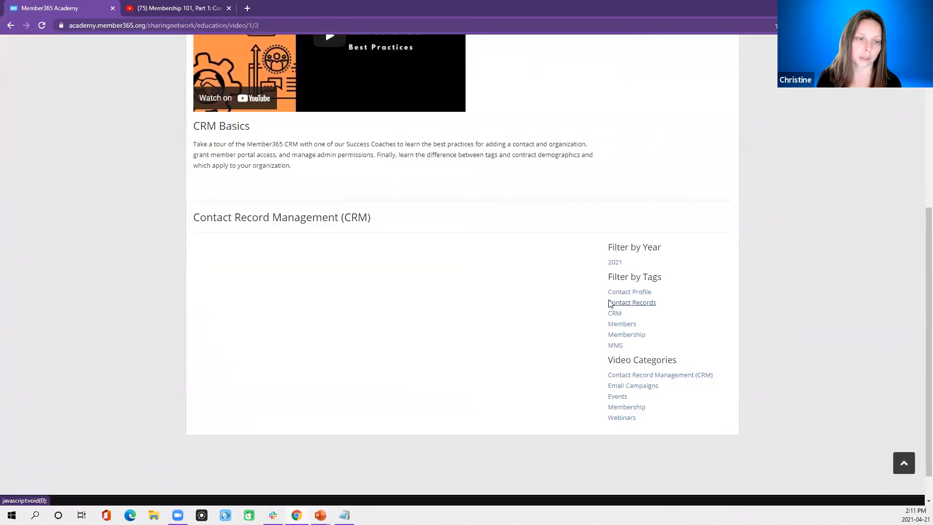
{"action": "scroll", "coordinate": [607, 307], "scroll_direction": "up", "scroll_amount": 5}
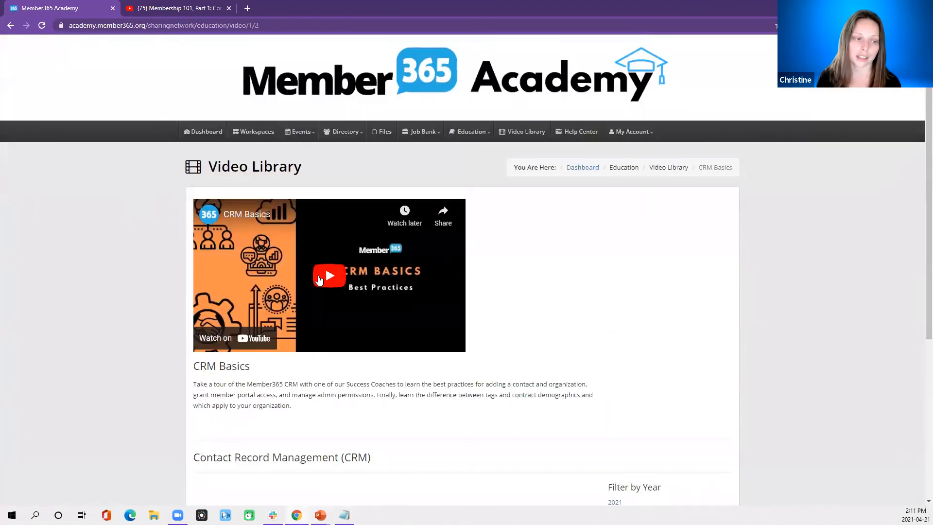
{"action": "left_click", "coordinate": [322, 275]}
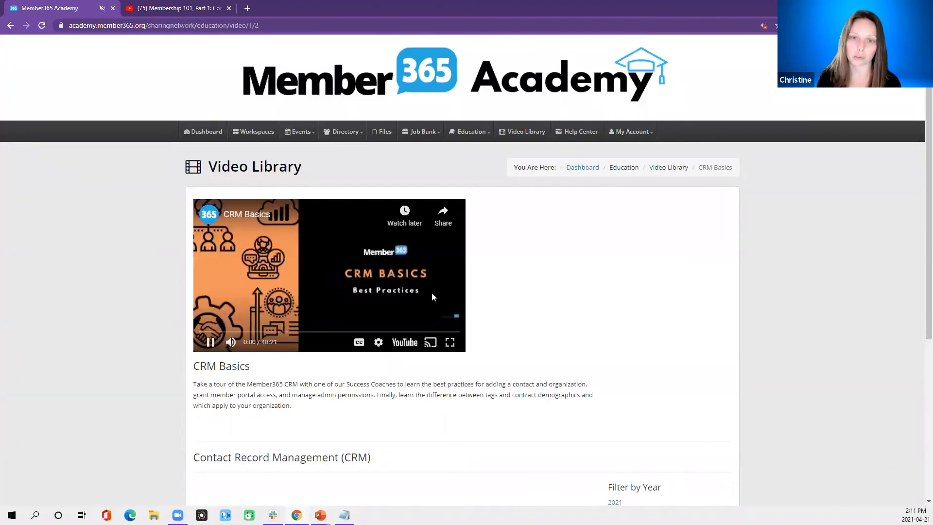
- Examine the year, tag and category filters on the CRM Basics video page, then return to the CRM
{"action": "scroll", "coordinate": [588, 282], "scroll_direction": "down", "scroll_amount": 2}
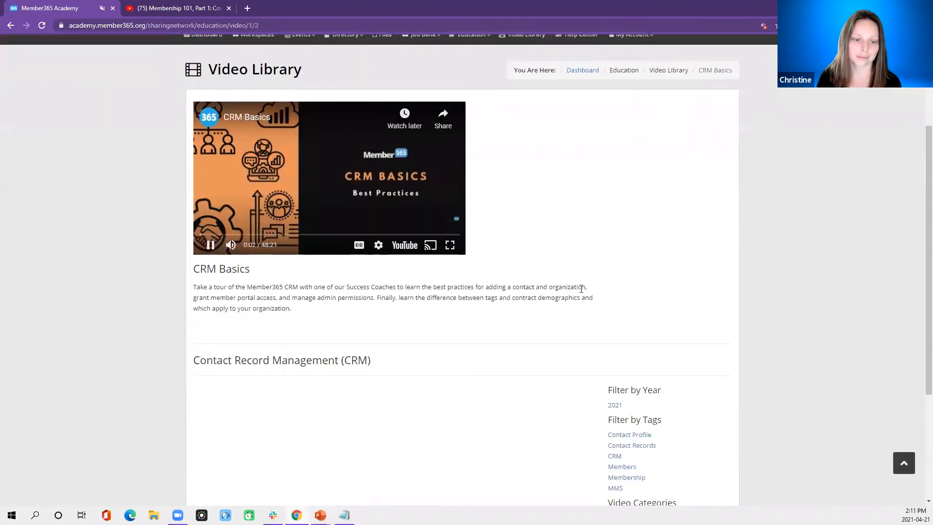
{"action": "scroll", "coordinate": [580, 292], "scroll_direction": "down", "scroll_amount": 3}
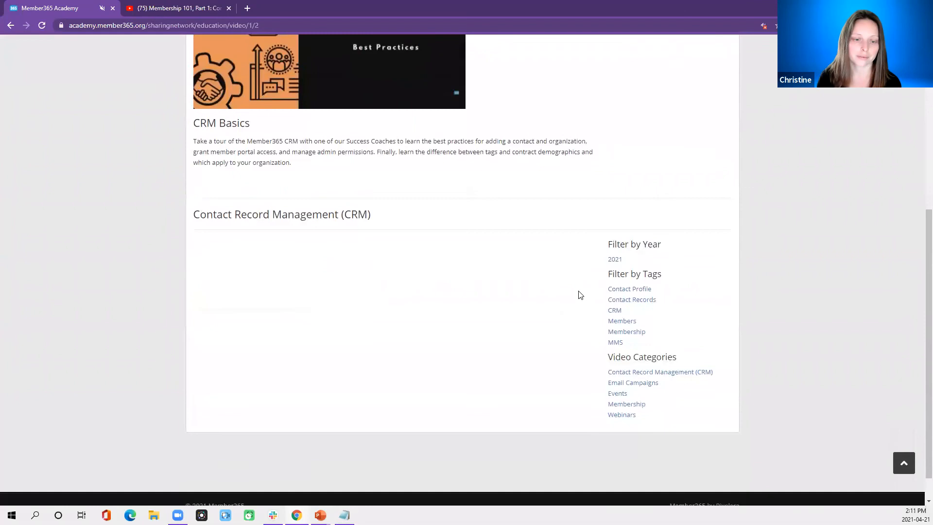
{"action": "scroll", "coordinate": [579, 294], "scroll_direction": "down", "scroll_amount": 1}
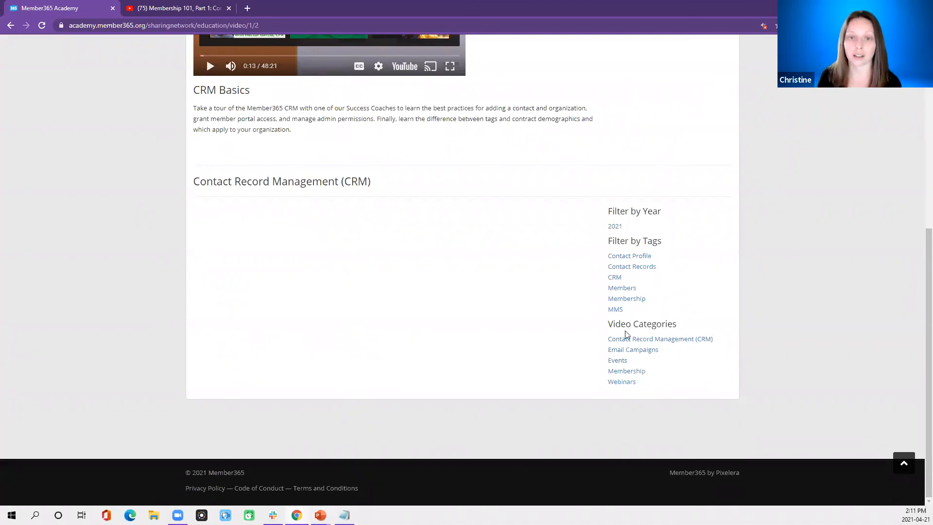
{"action": "scroll", "coordinate": [543, 308], "scroll_direction": "up", "scroll_amount": 5}
{"action": "scroll", "coordinate": [546, 304], "scroll_direction": "up", "scroll_amount": 2}
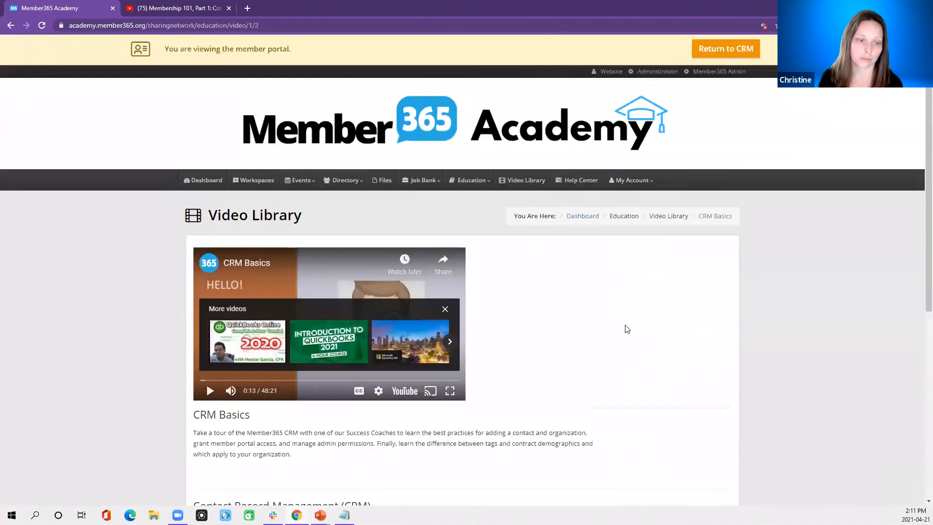
{"action": "left_click", "coordinate": [705, 49]}
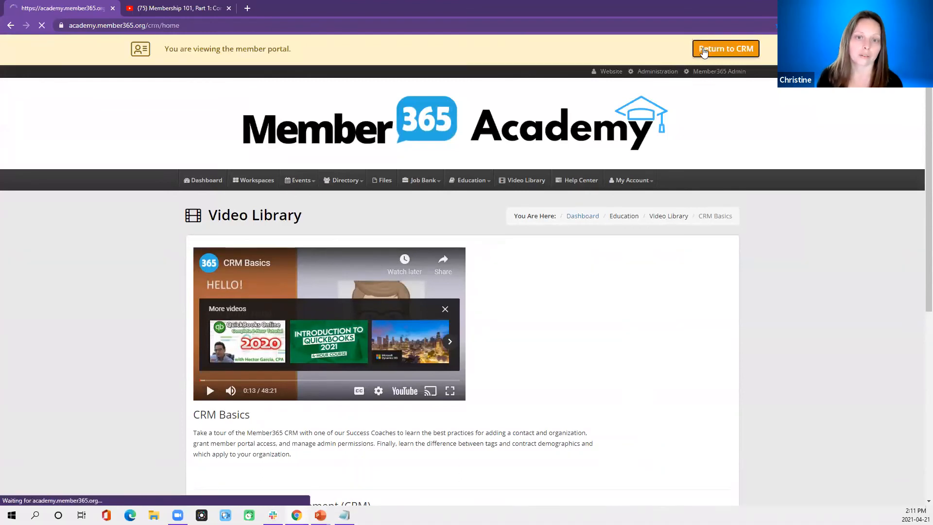